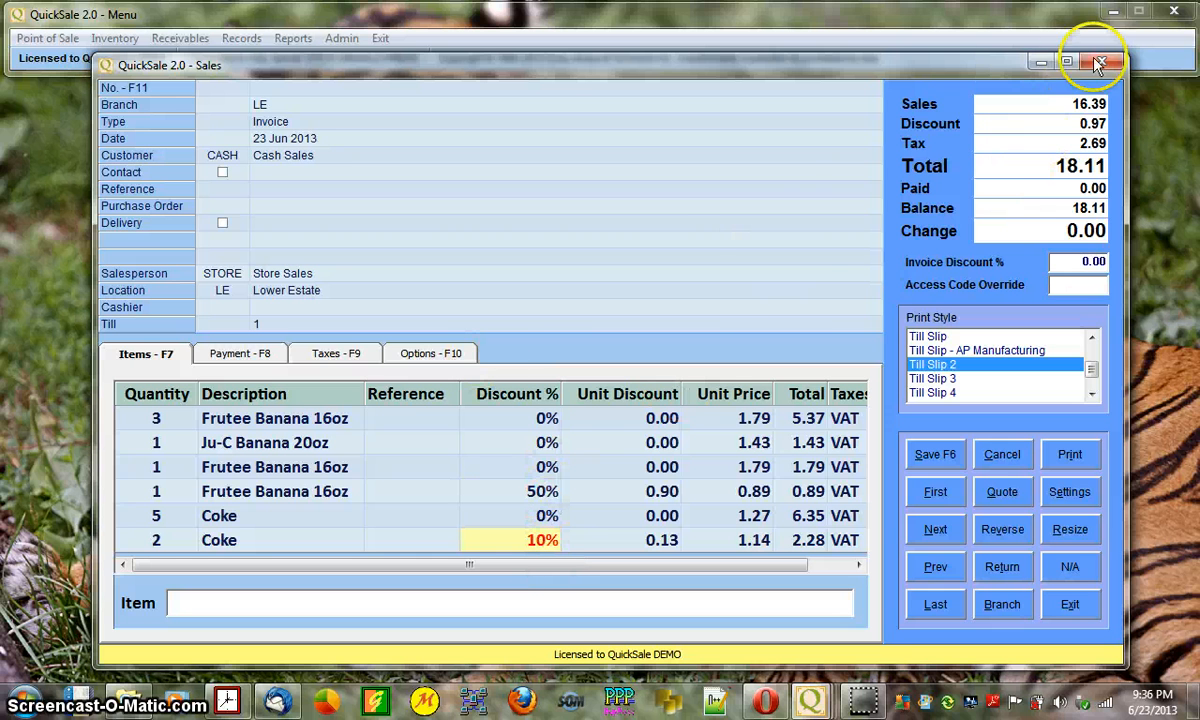
- Check the sale's Options tab, then return to the item lines and select the Frutee Banana rows
{"action": "left_click", "coordinate": [443, 358]}
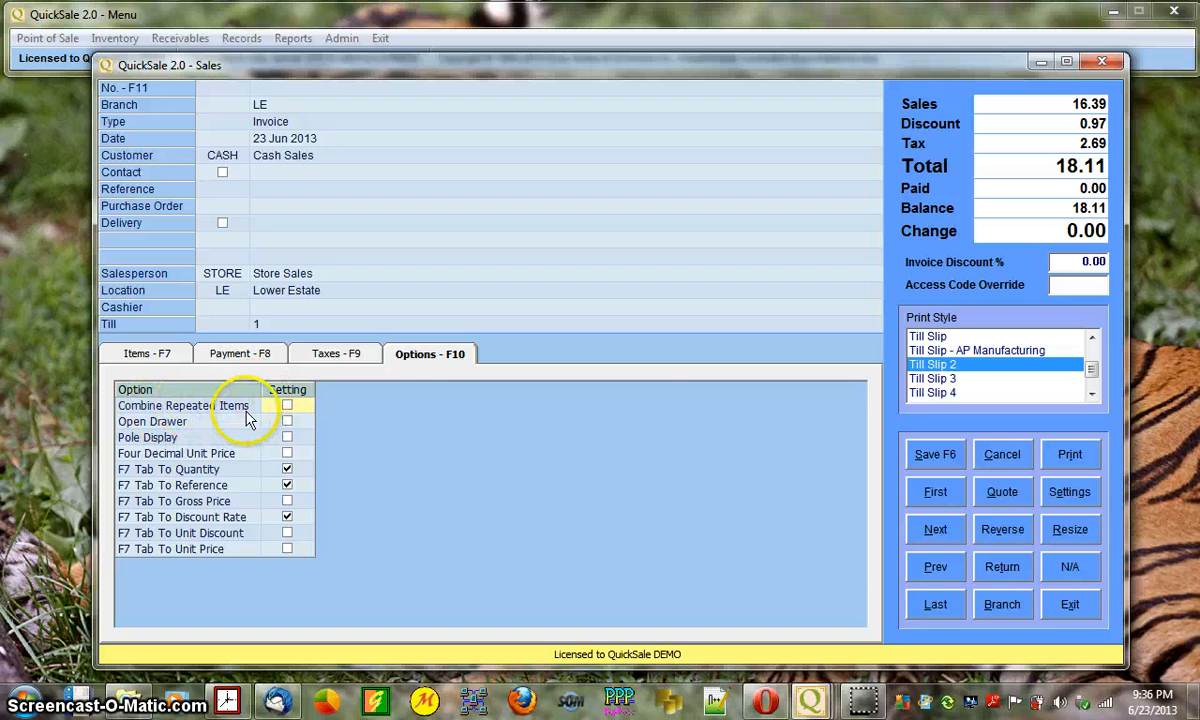
{"action": "left_click", "coordinate": [148, 355]}
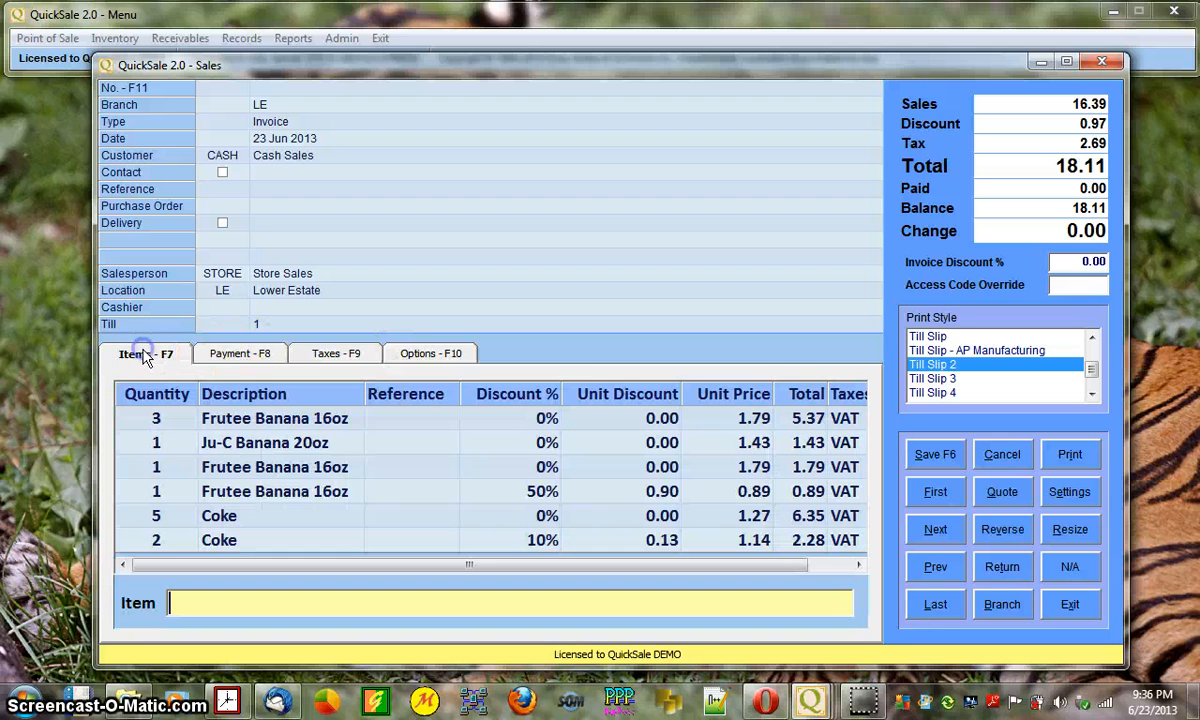
{"action": "left_click", "coordinate": [228, 425]}
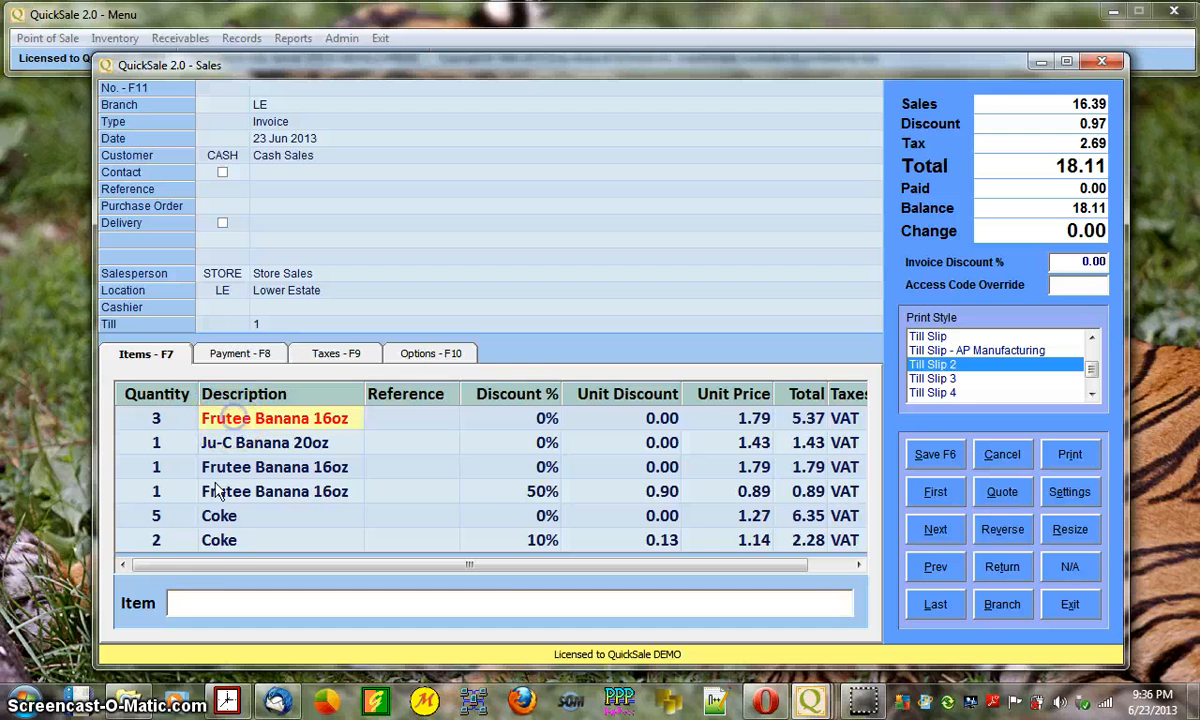
{"action": "left_click", "coordinate": [243, 492]}
{"action": "left_click", "coordinate": [263, 474]}
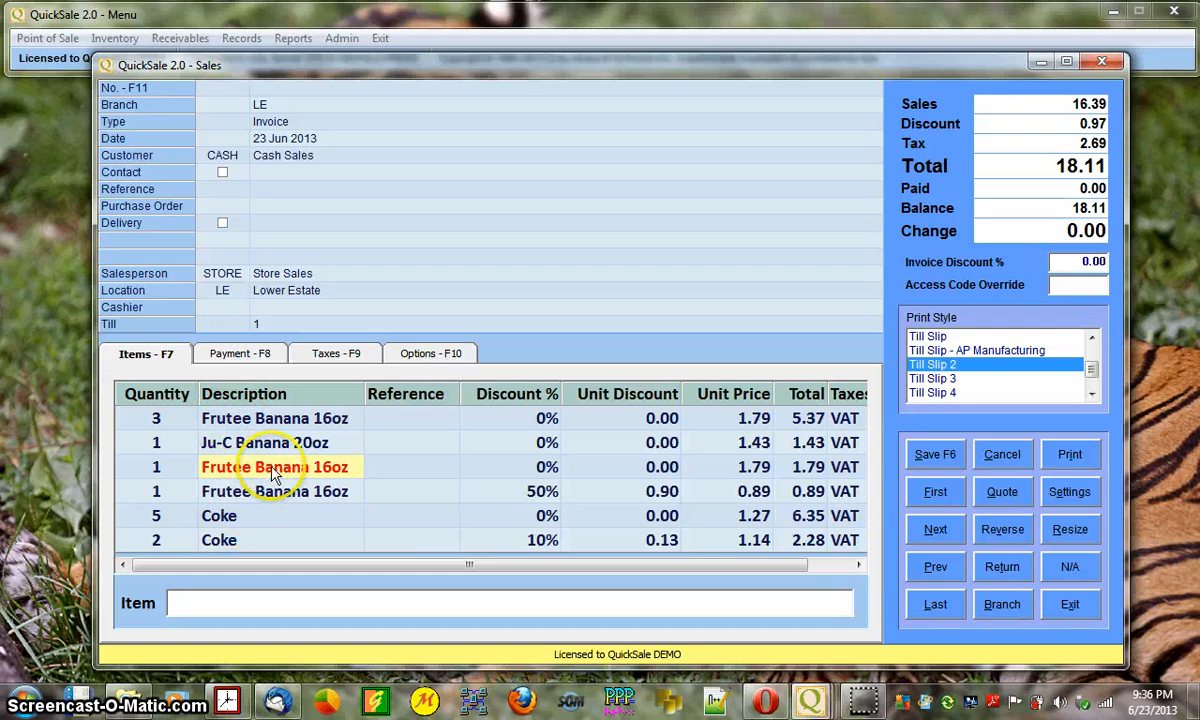
- Give rows 3 and 4 the references 123456789 and 987654321
{"action": "left_click", "coordinate": [421, 470]}
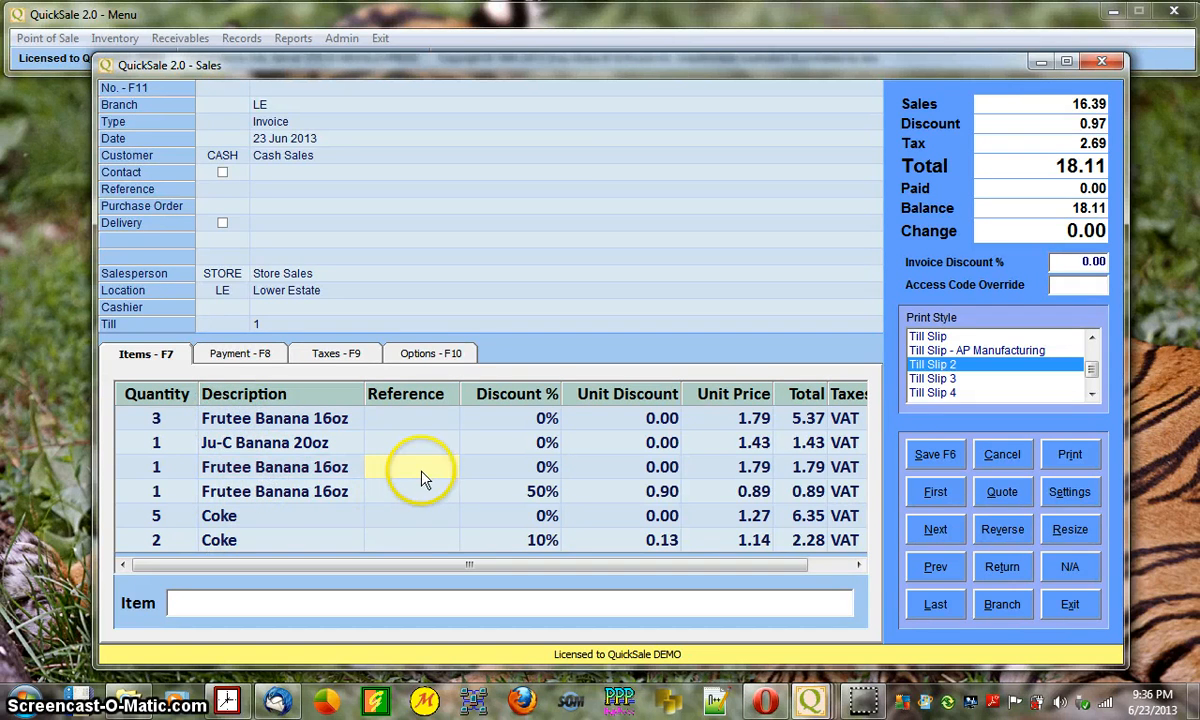
{"action": "left_click", "coordinate": [447, 478]}
{"action": "type", "text": "123456789"}
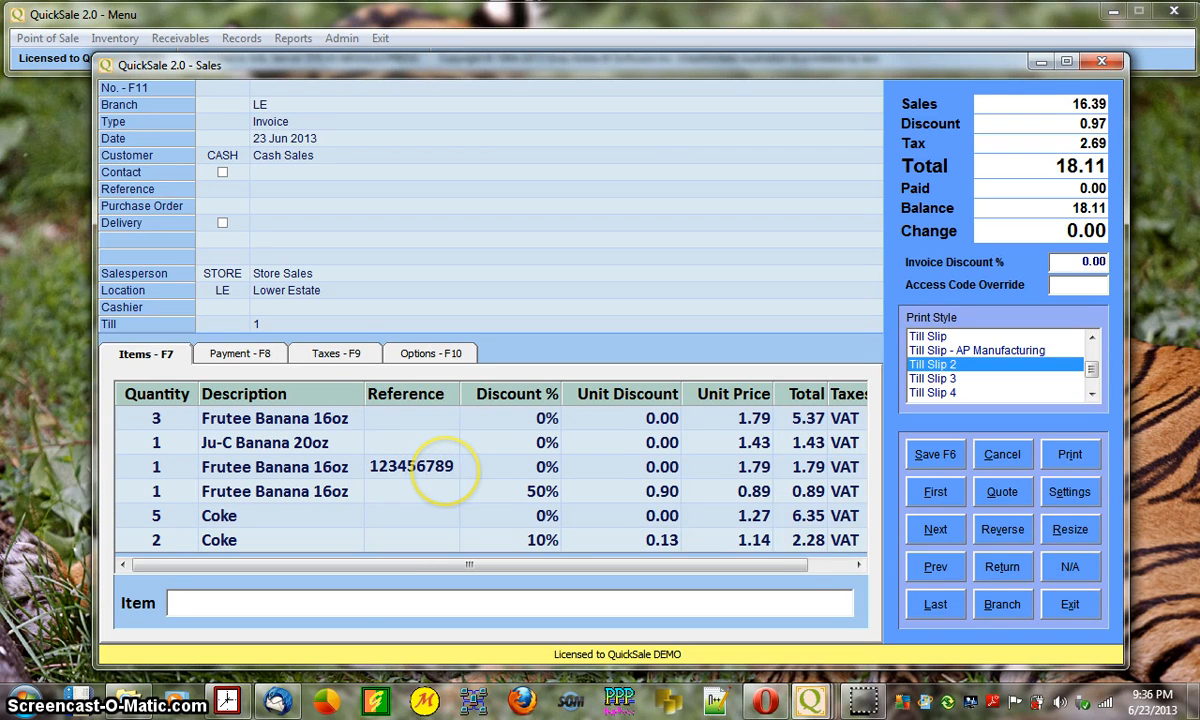
{"action": "key", "text": "Return"}
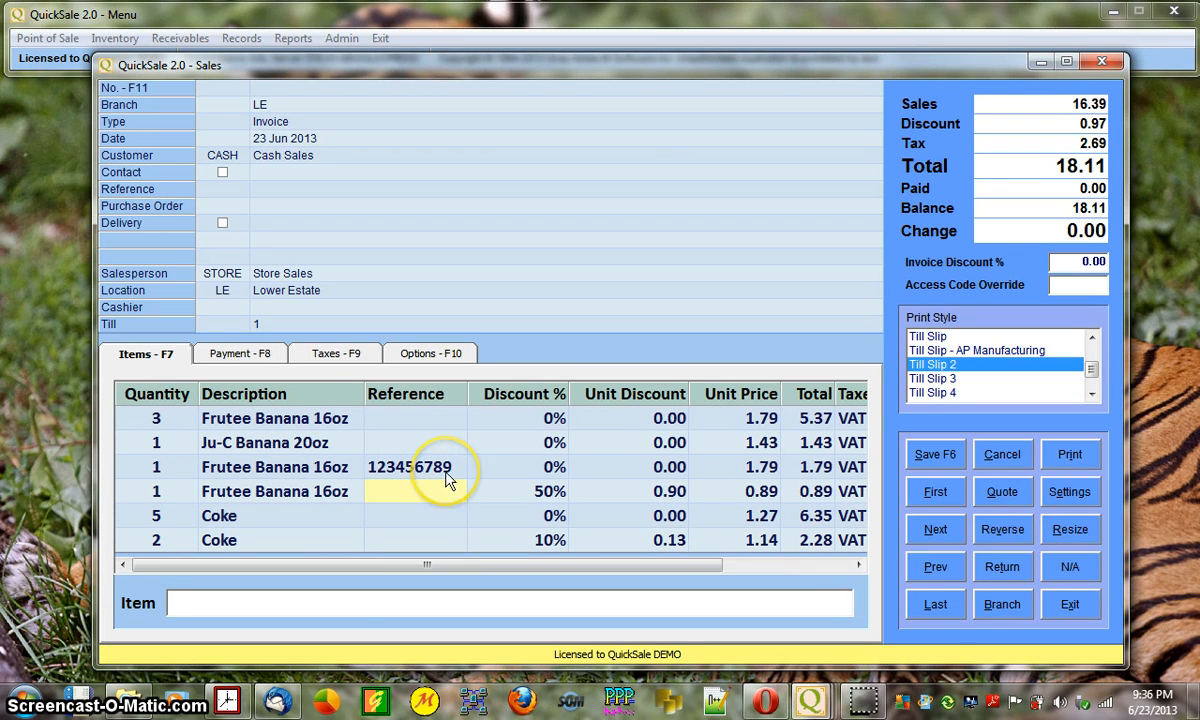
{"action": "left_click", "coordinate": [447, 480]}
{"action": "type", "text": "987654321"}
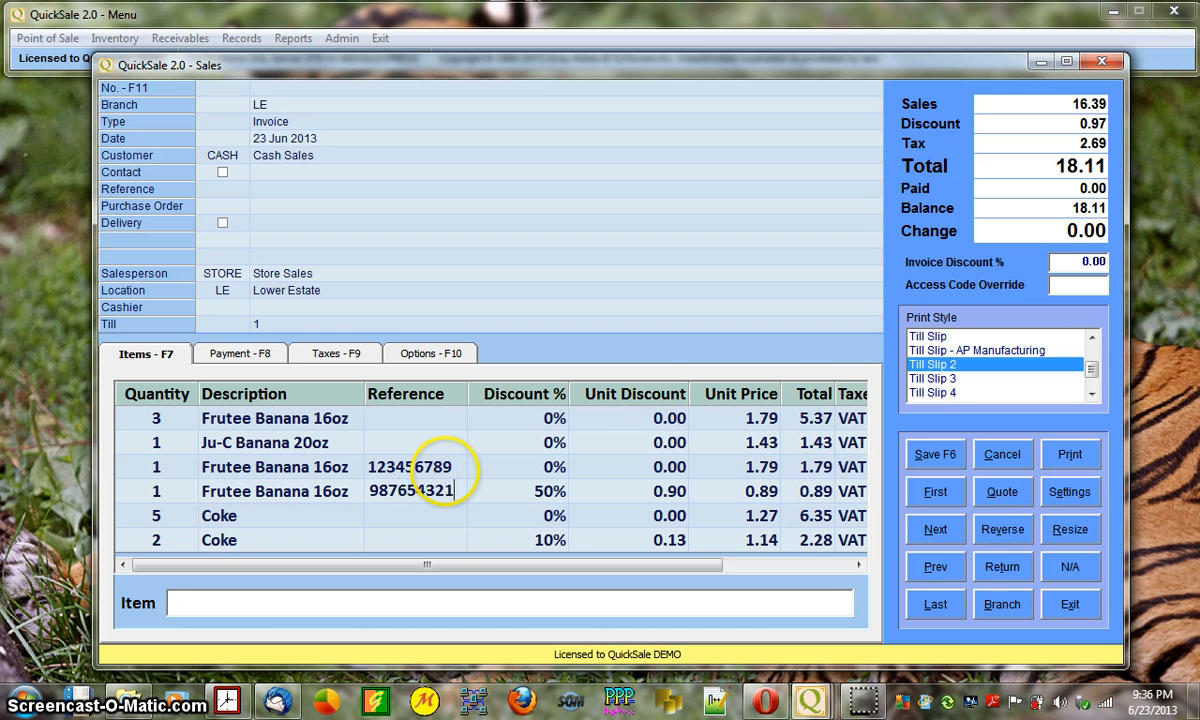
{"action": "key", "text": "Return"}
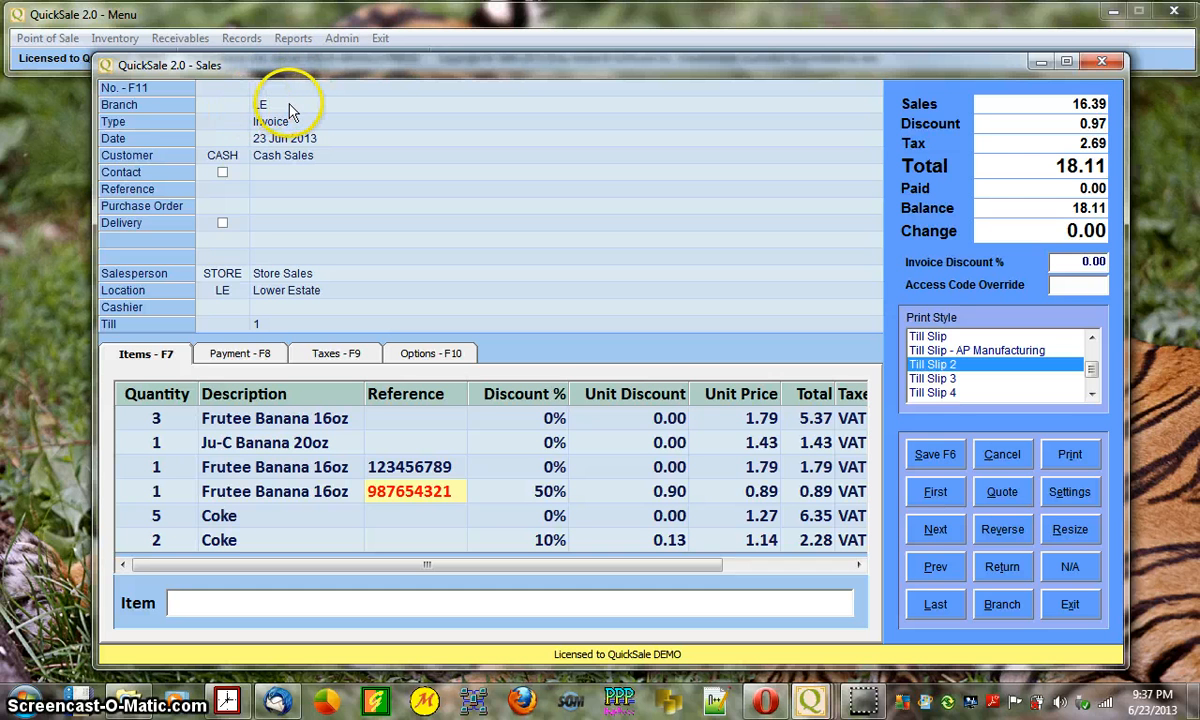
{"action": "left_click", "coordinate": [287, 122]}
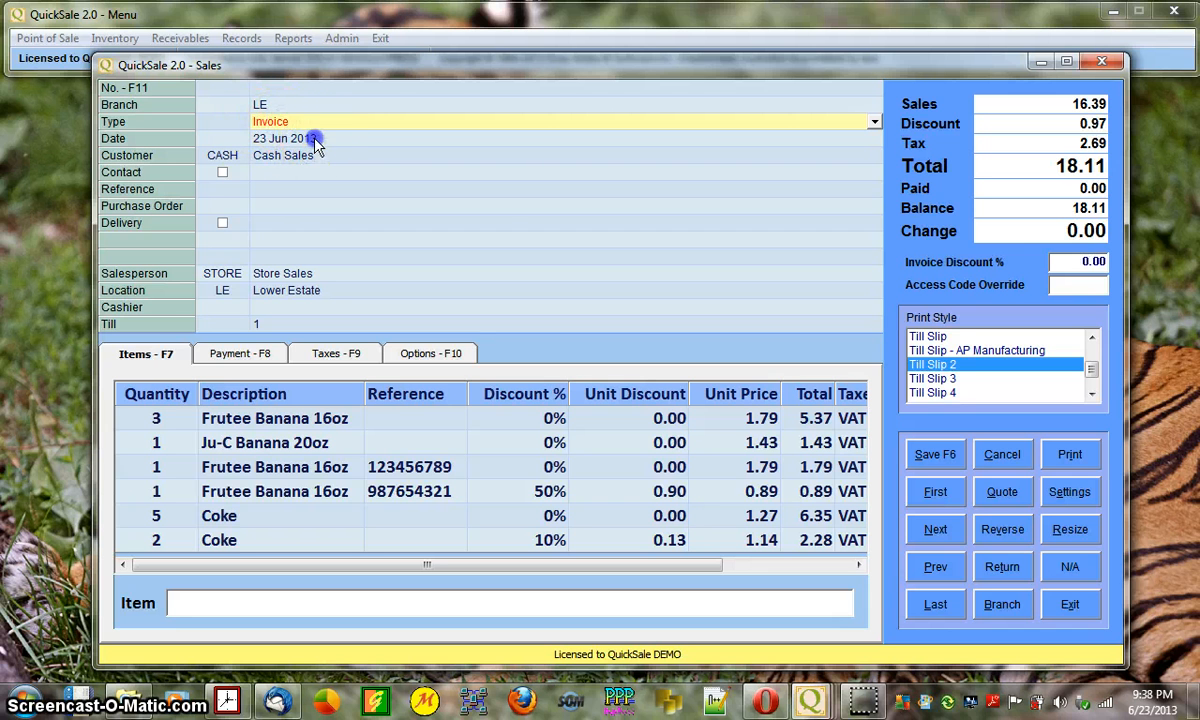
- Tick Delivery and set the invoice reference to 'Deliver to Oistins'
{"action": "left_click", "coordinate": [305, 138]}
{"action": "left_click", "coordinate": [306, 155]}
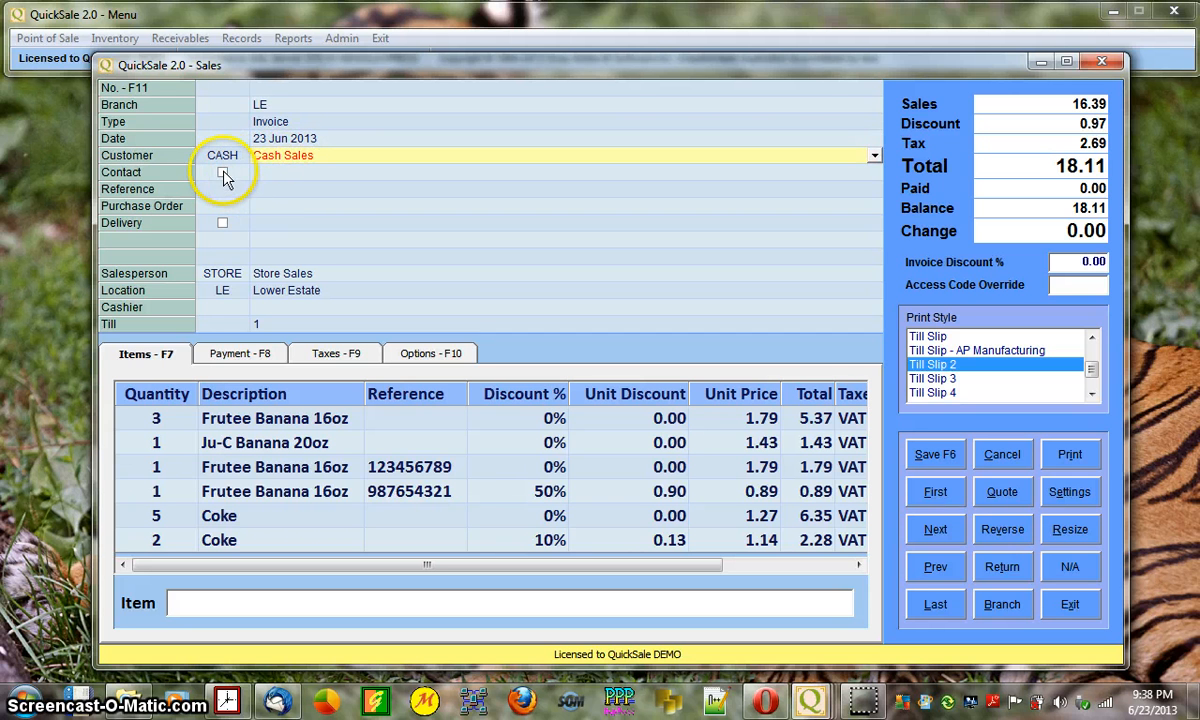
{"action": "left_click", "coordinate": [222, 174]}
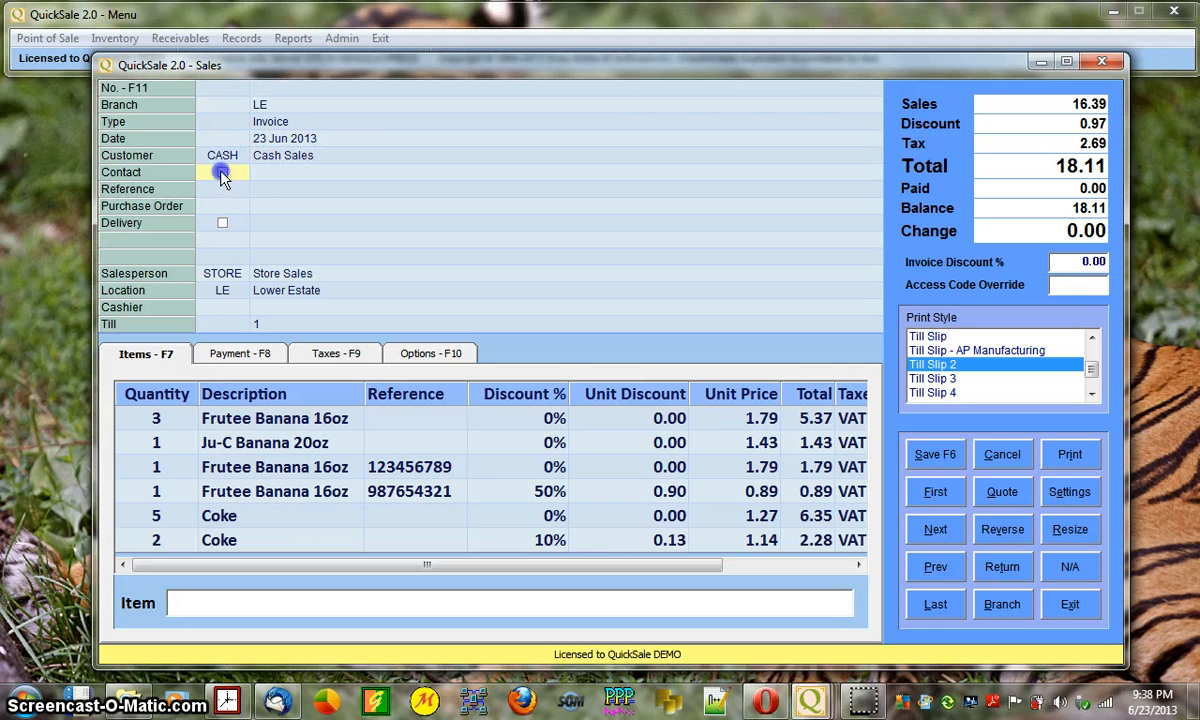
{"action": "left_click", "coordinate": [222, 222]}
{"action": "left_click", "coordinate": [275, 190]}
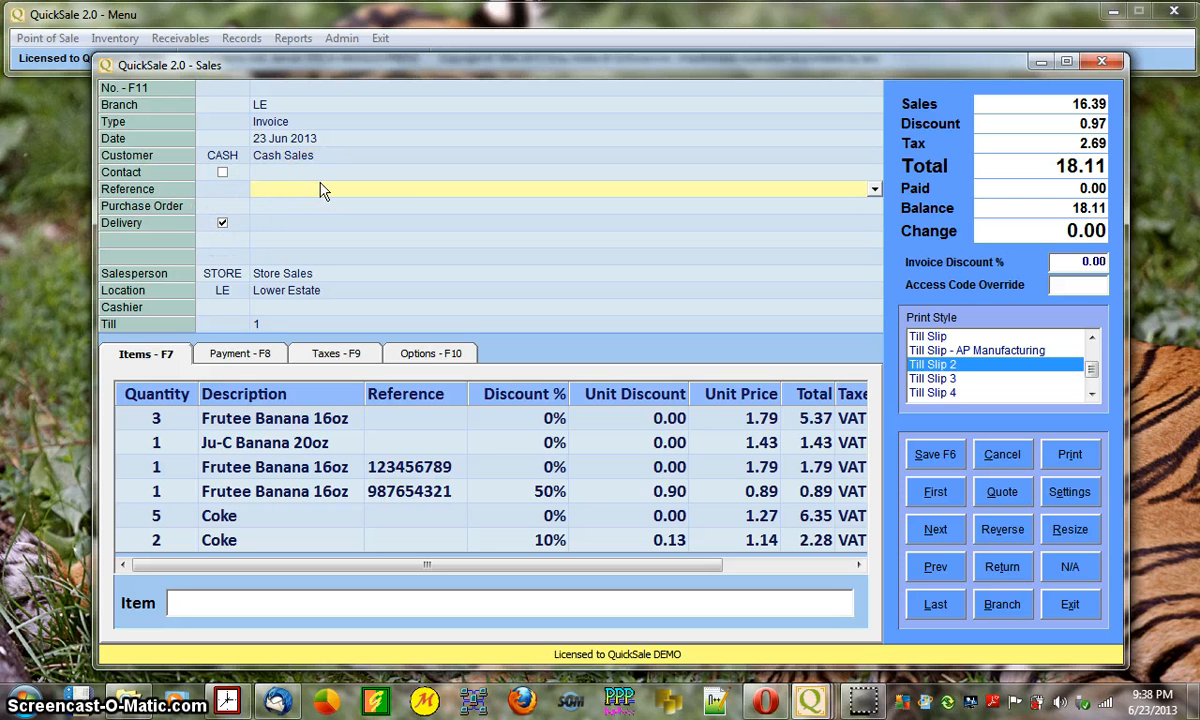
{"action": "type", "text": "Deliver to Oistins"}
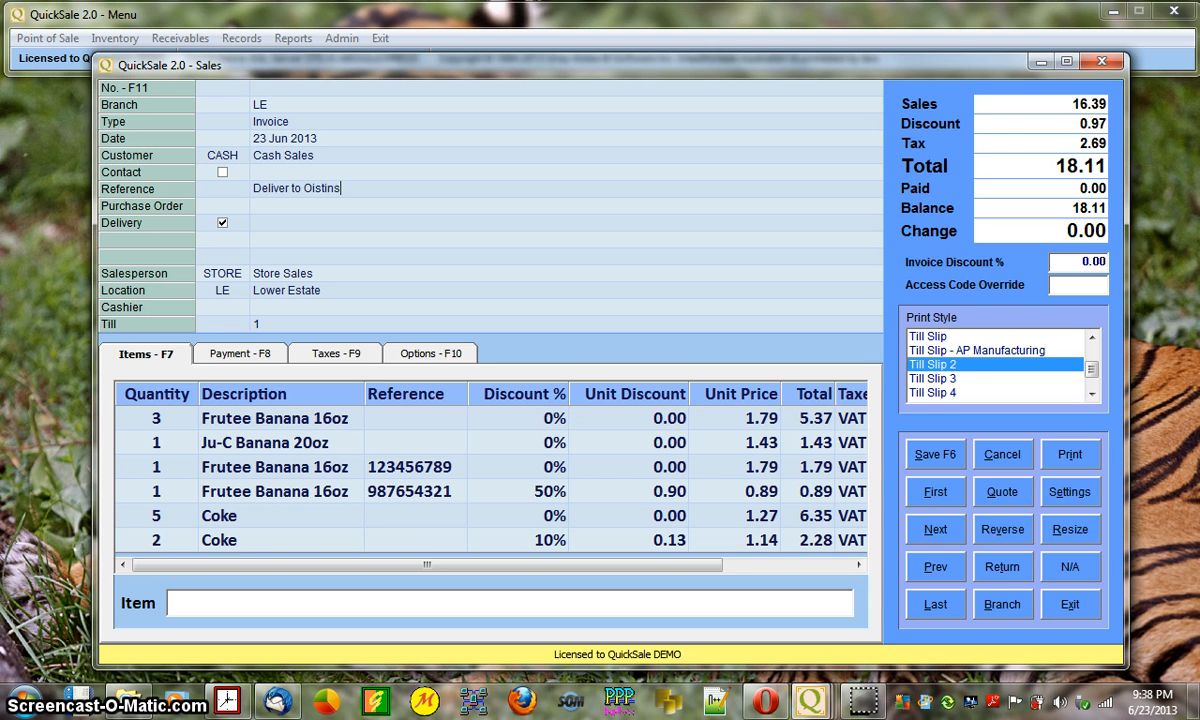
{"action": "key", "text": "Return"}
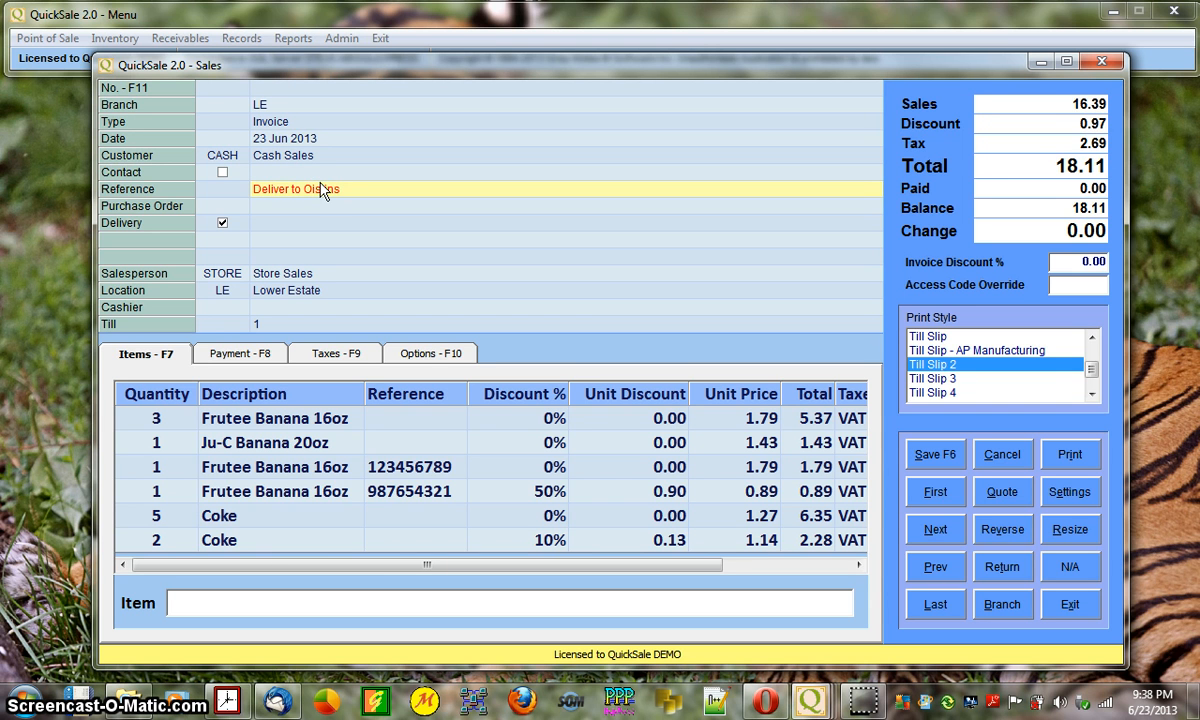
- Enter the purchase order number and keep the Delivery option ticked
{"action": "key", "text": "Down"}
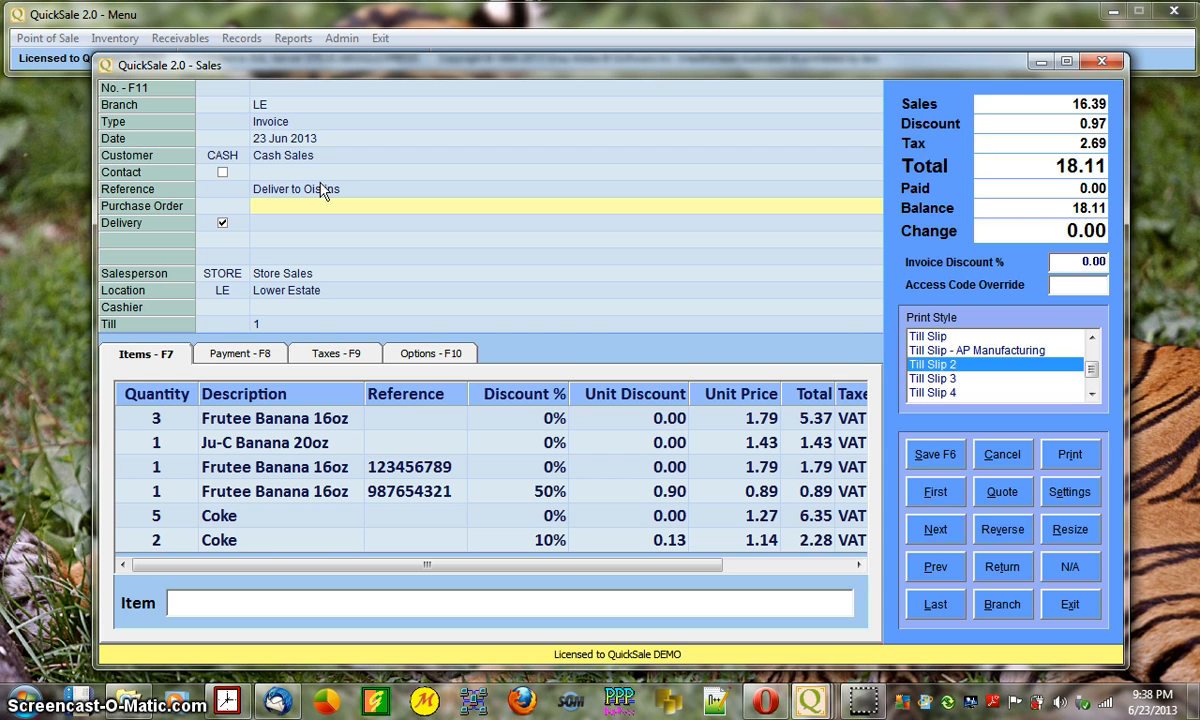
{"action": "type", "text": "98700"}
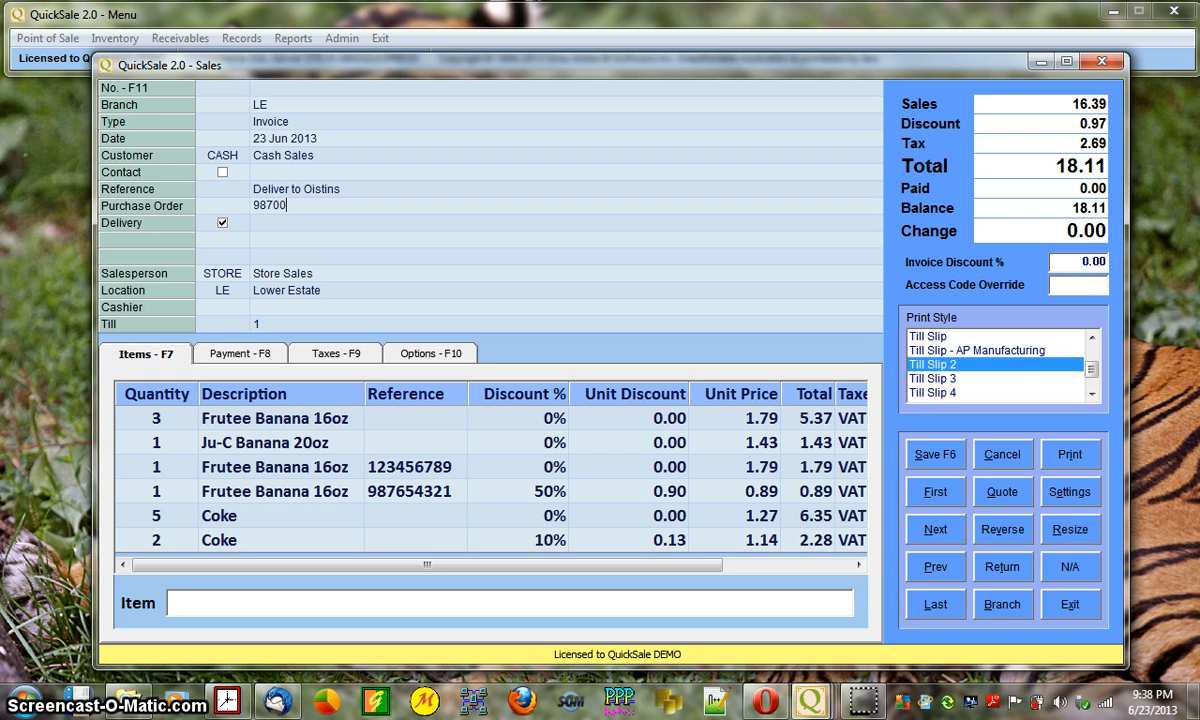
{"action": "type", "text": "23156"}
{"action": "key", "text": "Return"}
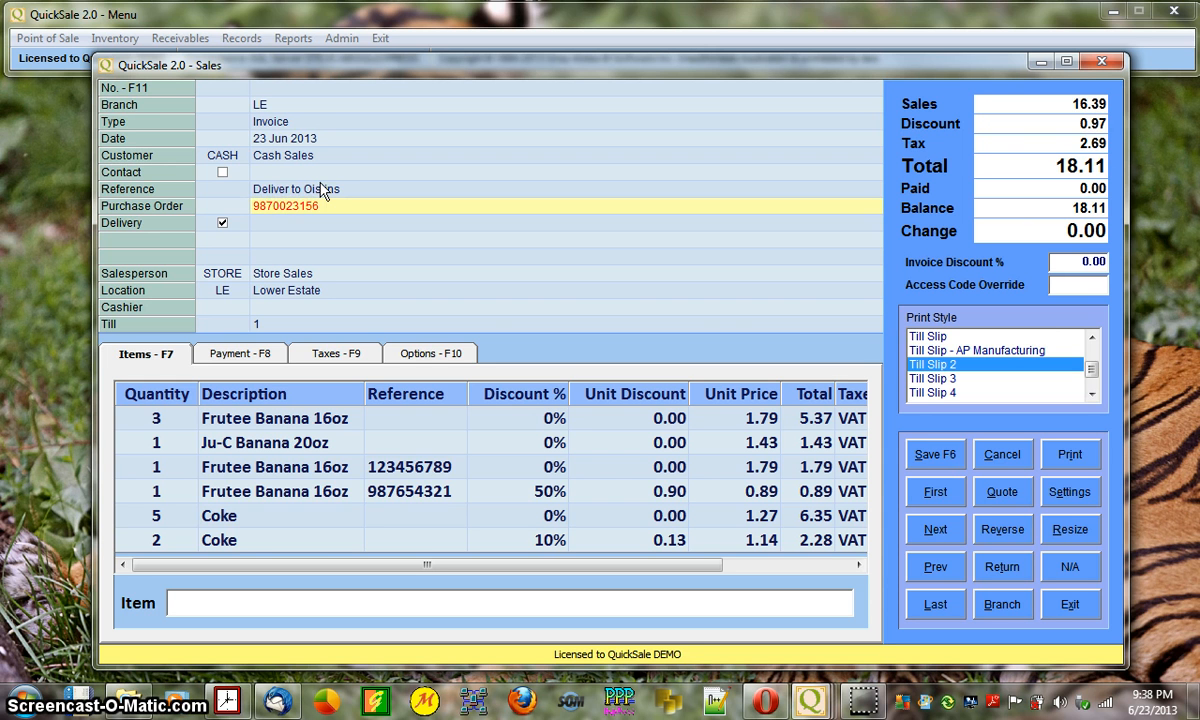
{"action": "key", "text": "Down"}
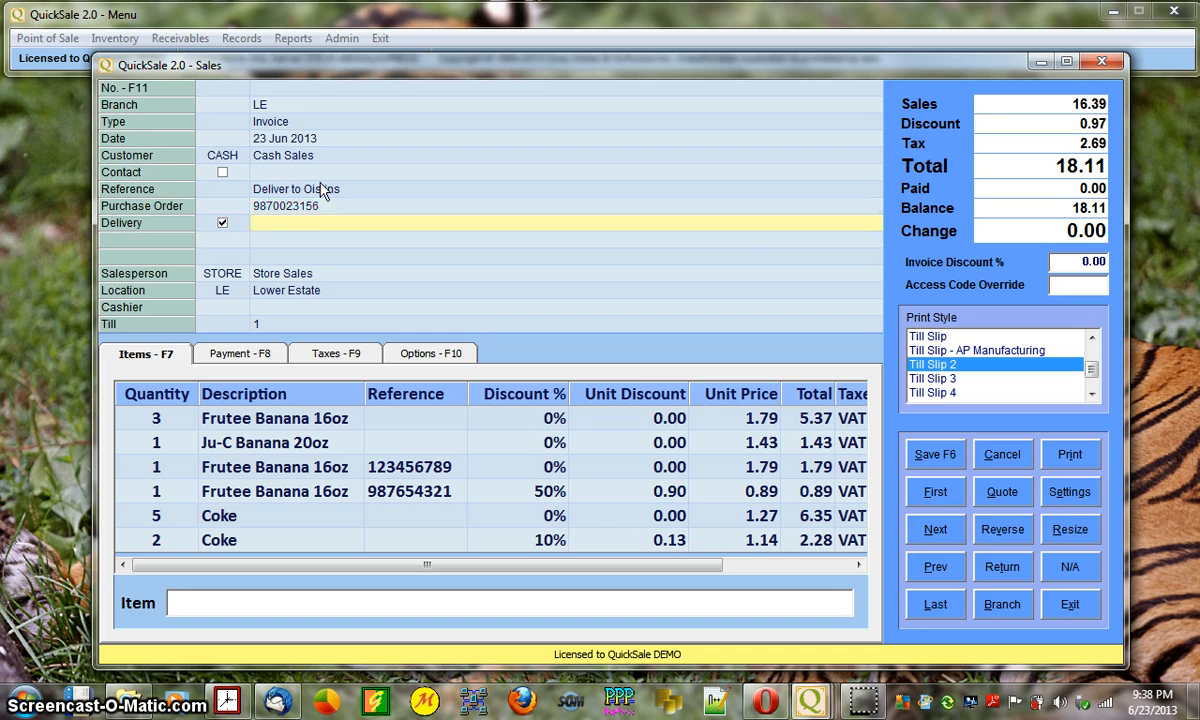
{"action": "left_click", "coordinate": [213, 223]}
{"action": "left_click", "coordinate": [224, 225]}
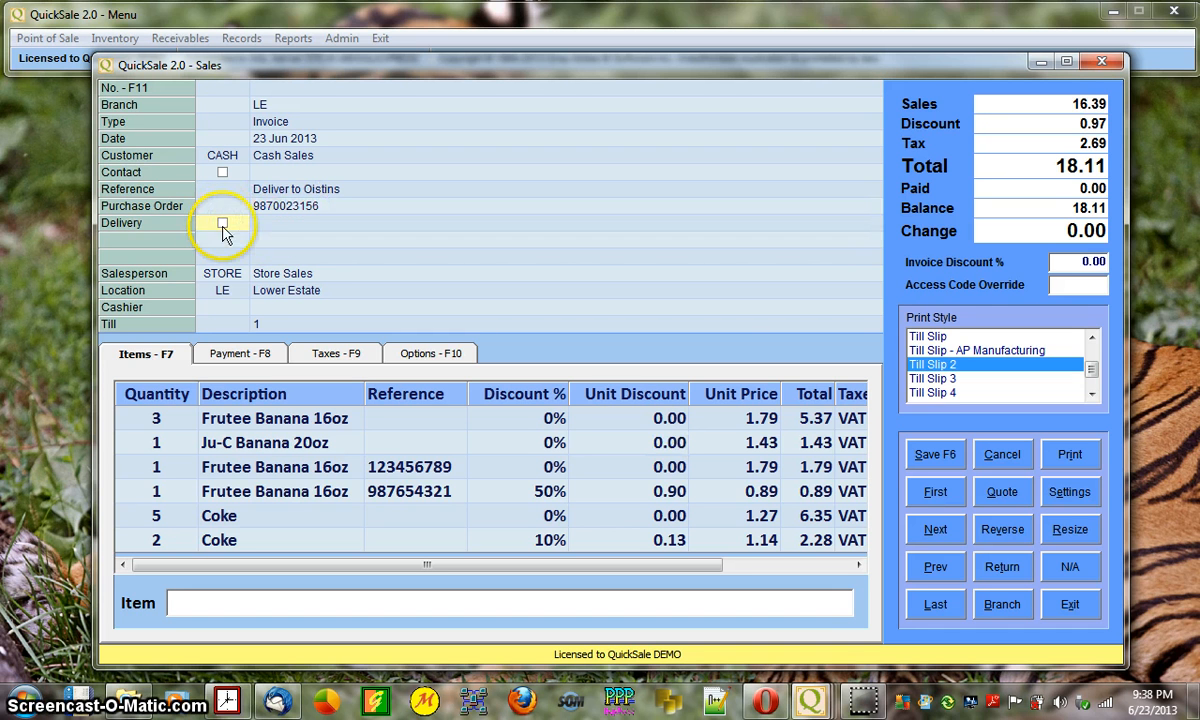
{"action": "left_click", "coordinate": [267, 225]}
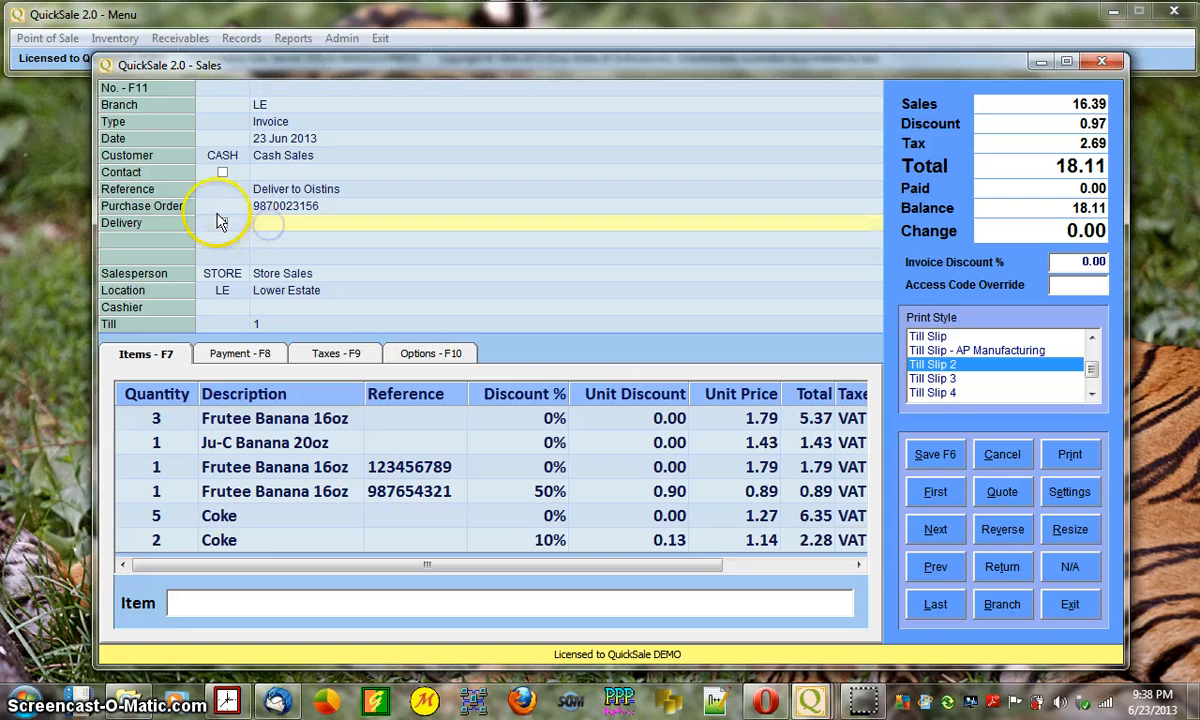
- Keep location Lower Estate and cashier blank, and set the sale's Till to 1
{"action": "left_click", "coordinate": [267, 251]}
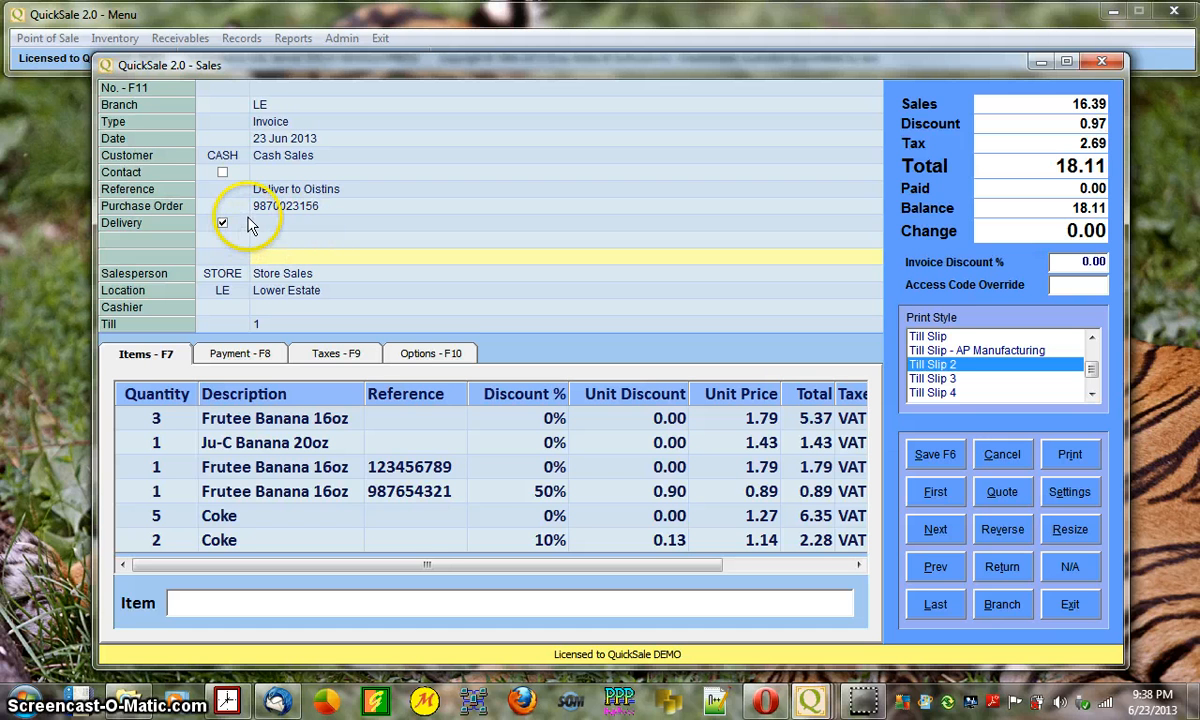
{"action": "left_click", "coordinate": [298, 270]}
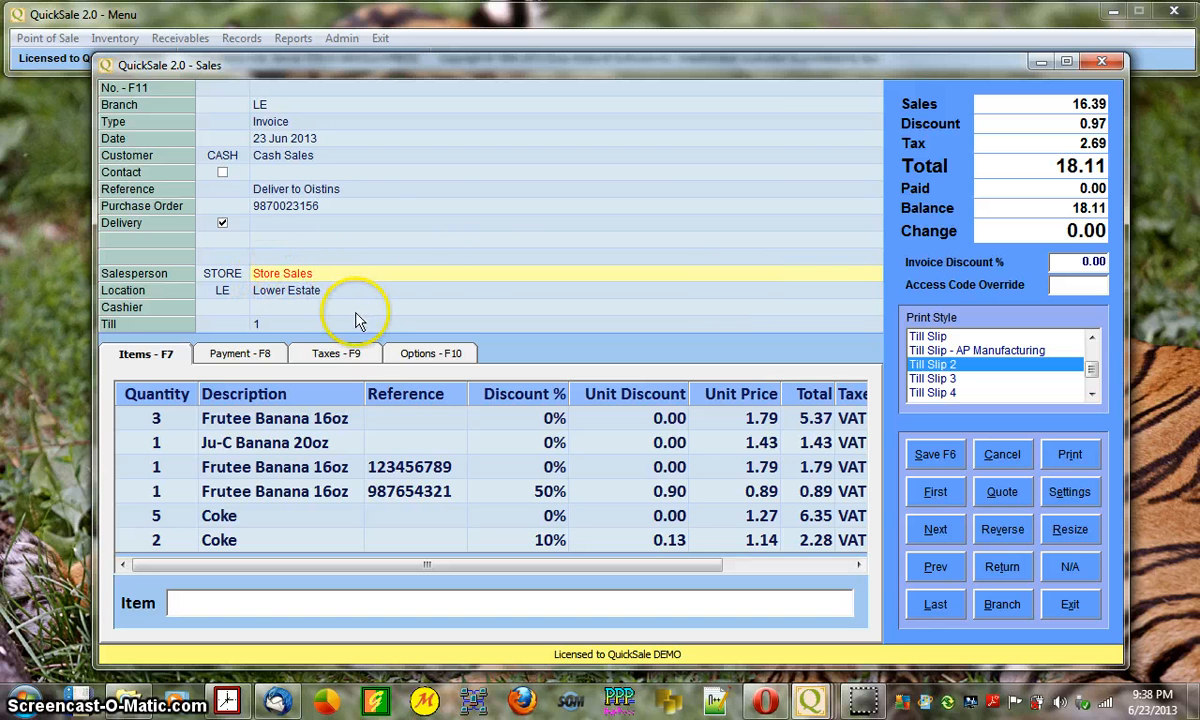
{"action": "left_click", "coordinate": [270, 268]}
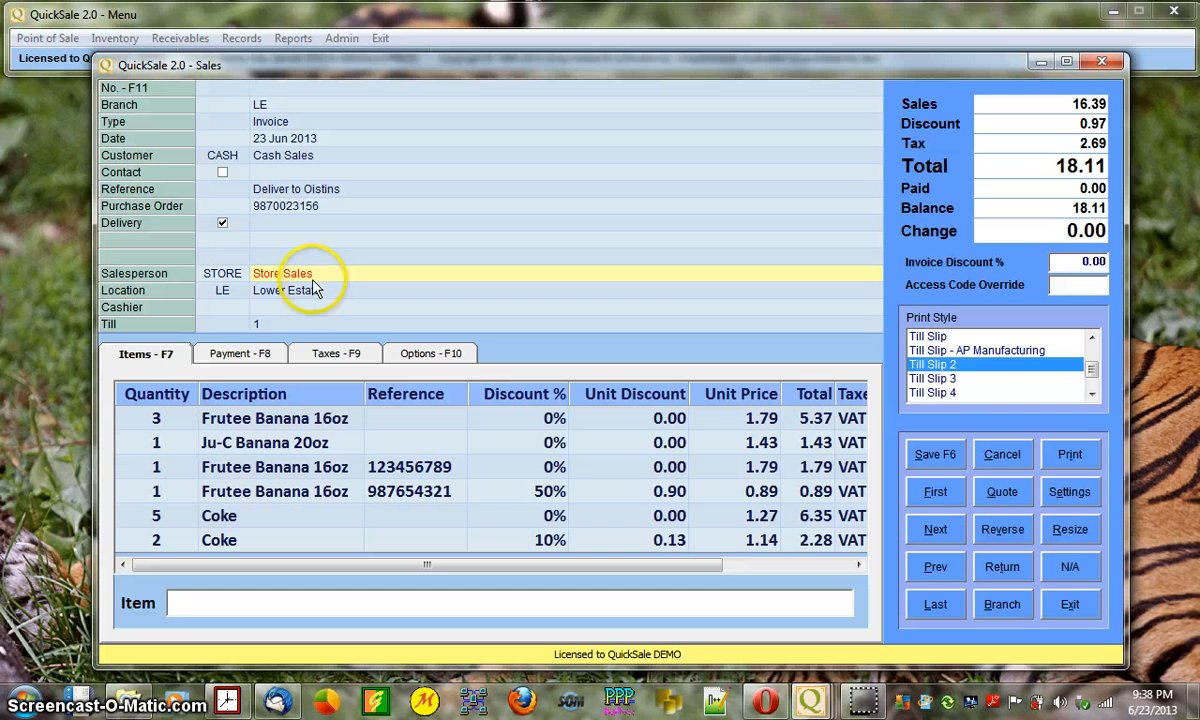
{"action": "left_click", "coordinate": [290, 292]}
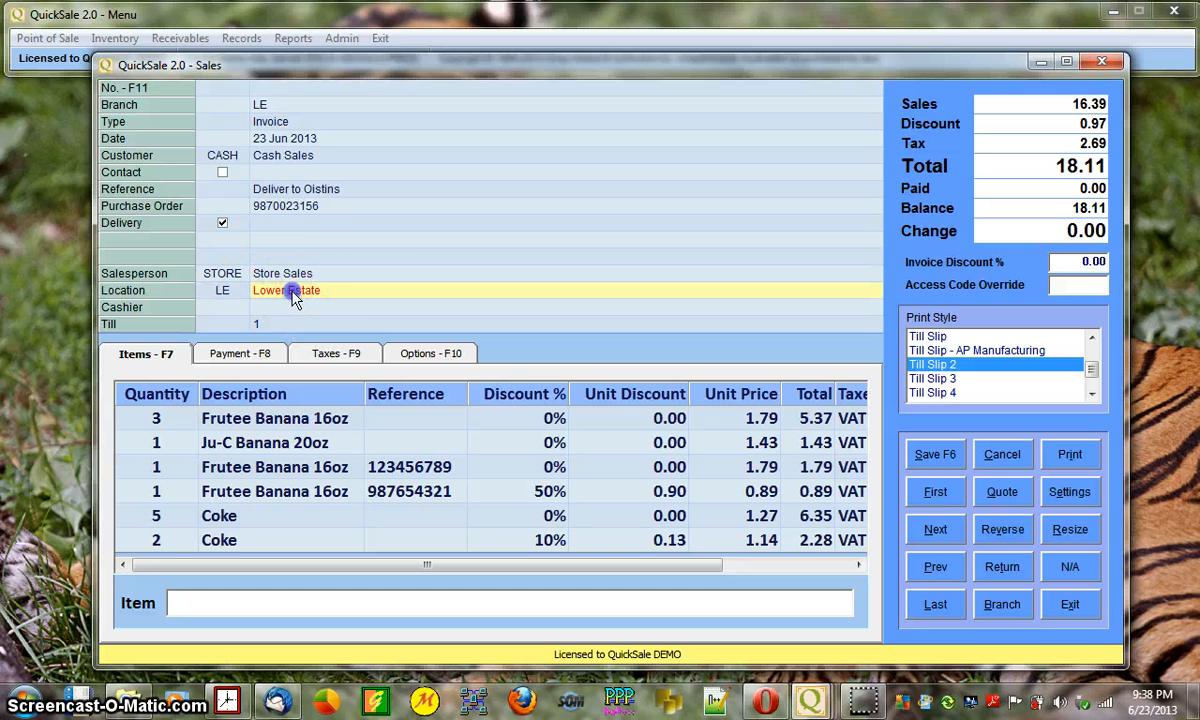
{"action": "left_click", "coordinate": [272, 310]}
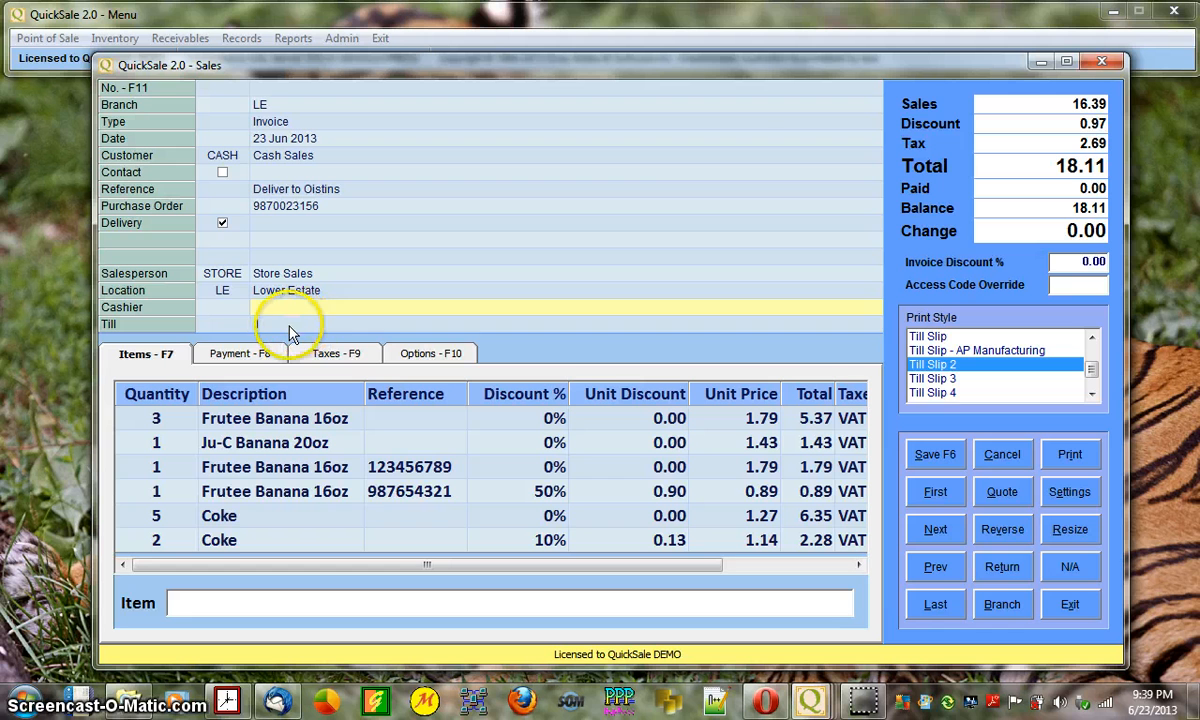
{"action": "left_click", "coordinate": [290, 326]}
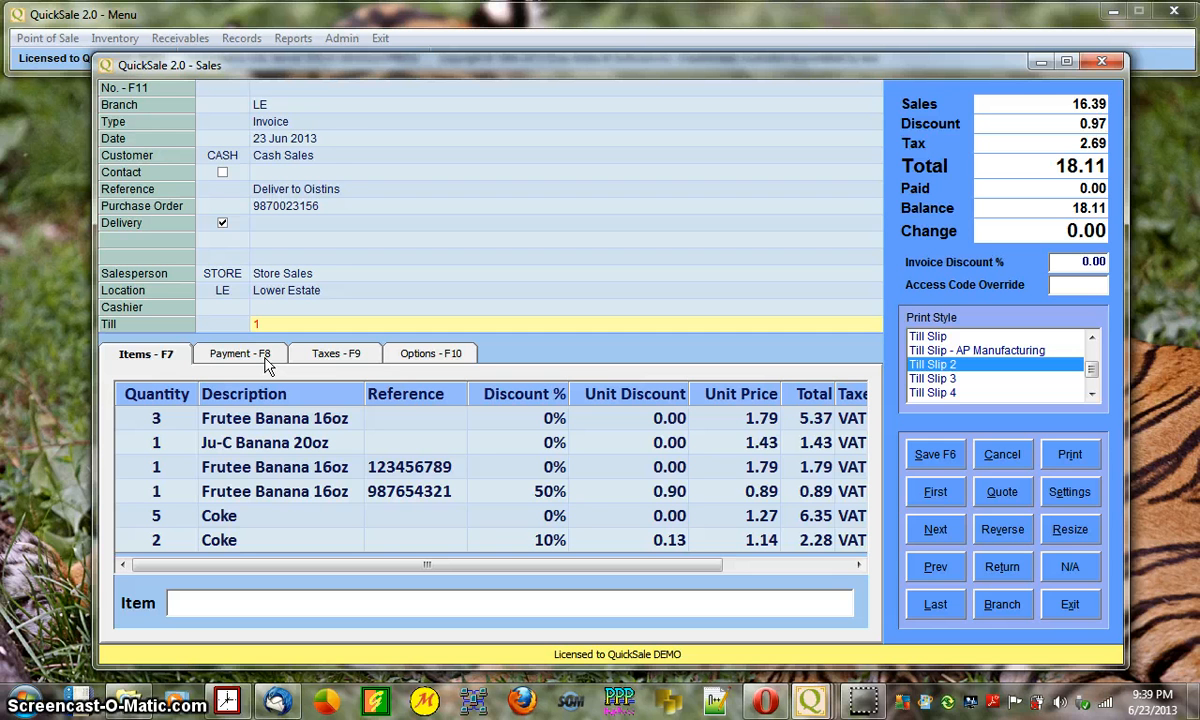
{"action": "left_click", "coordinate": [307, 158]}
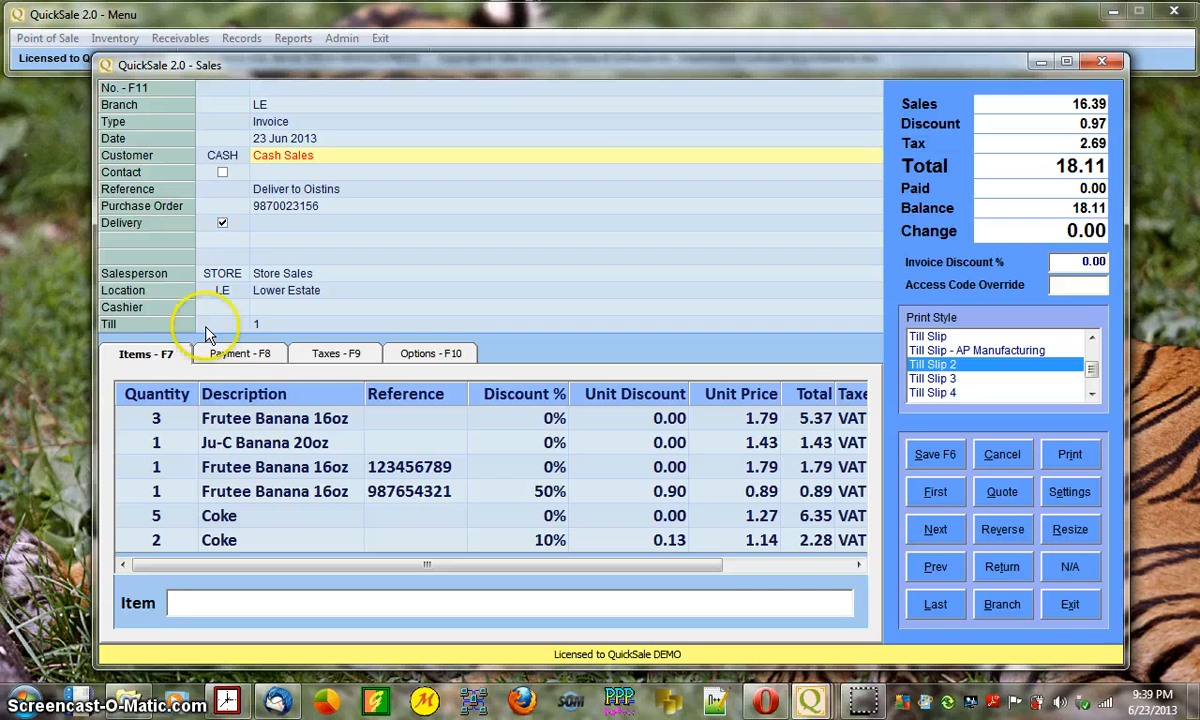
{"action": "key", "text": "F7"}
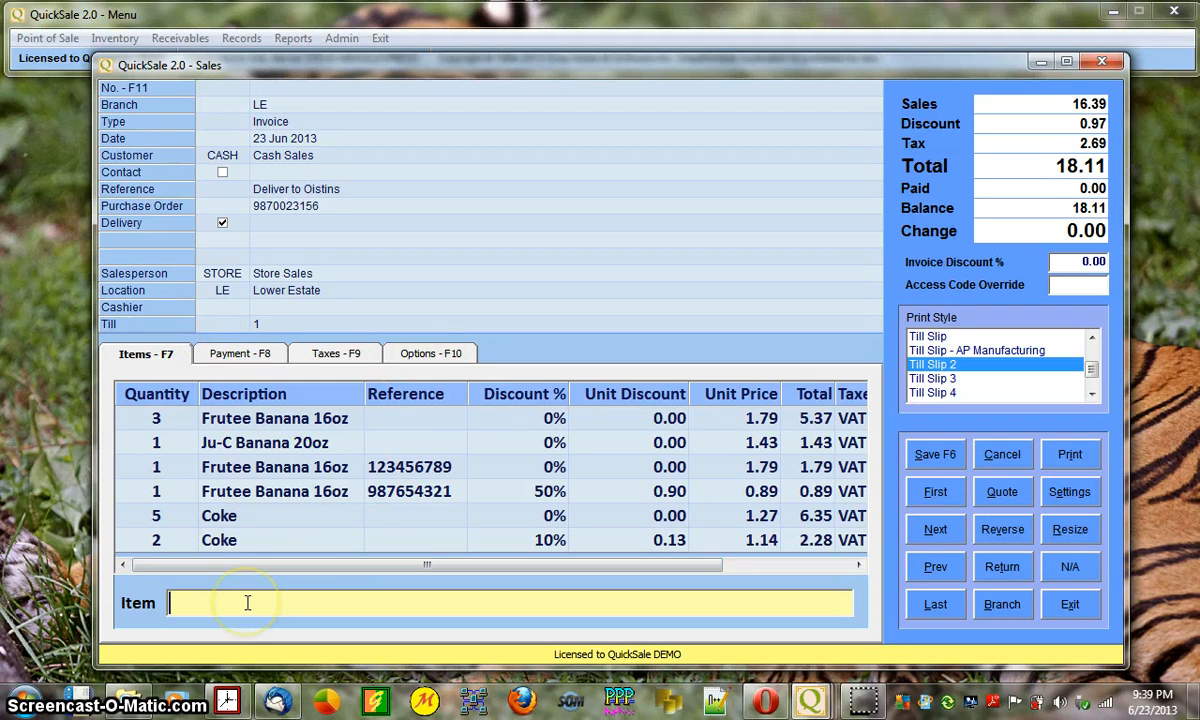
{"action": "key", "text": "Up"}
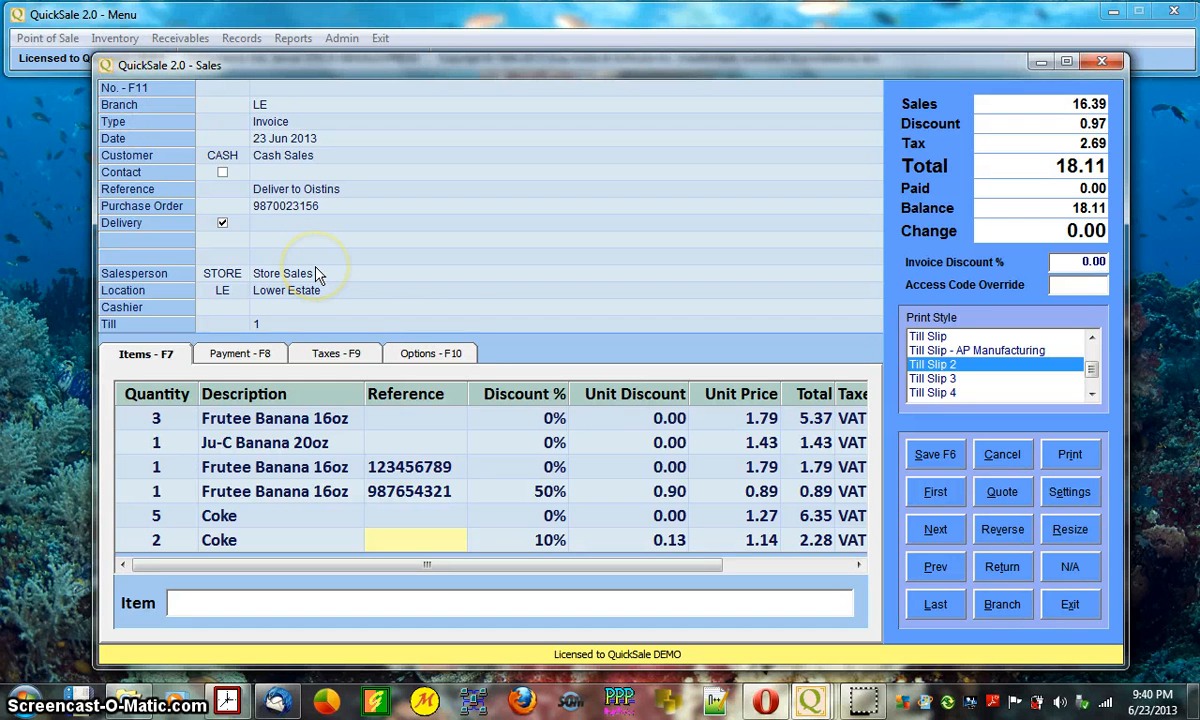
{"action": "key", "text": "F11"}
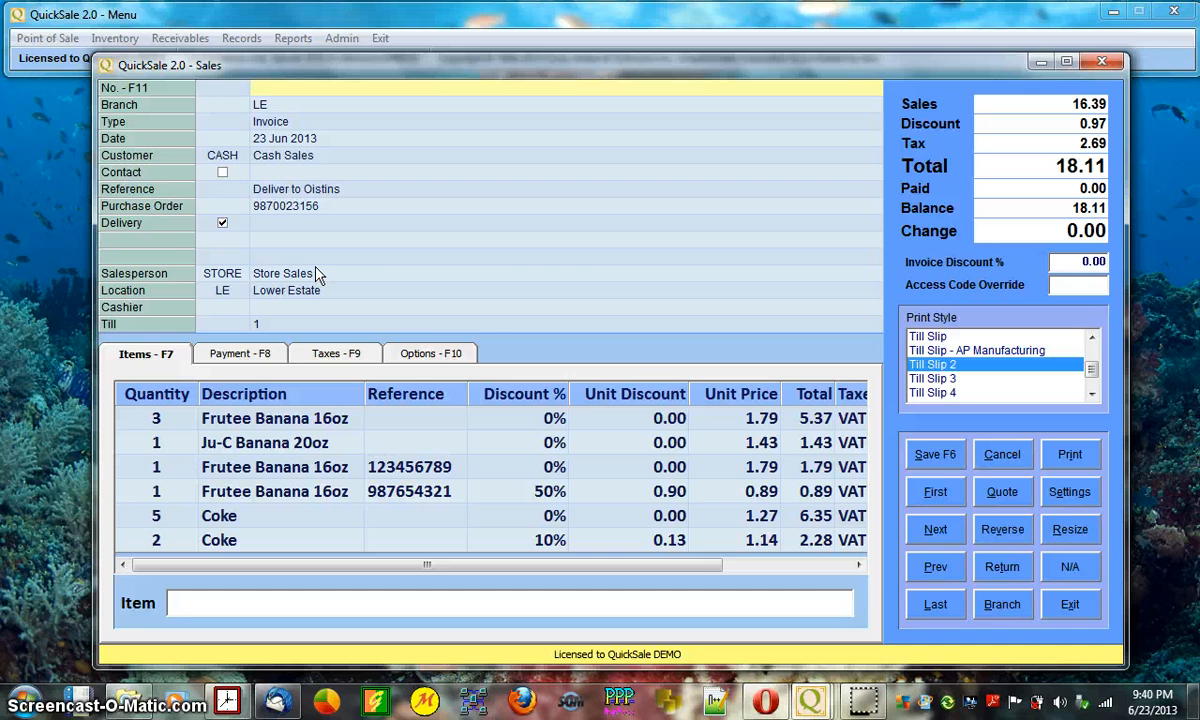
- On the Payment tab, try cash tendered amounts of 50, 30 and then 10
{"action": "left_click", "coordinate": [276, 358]}
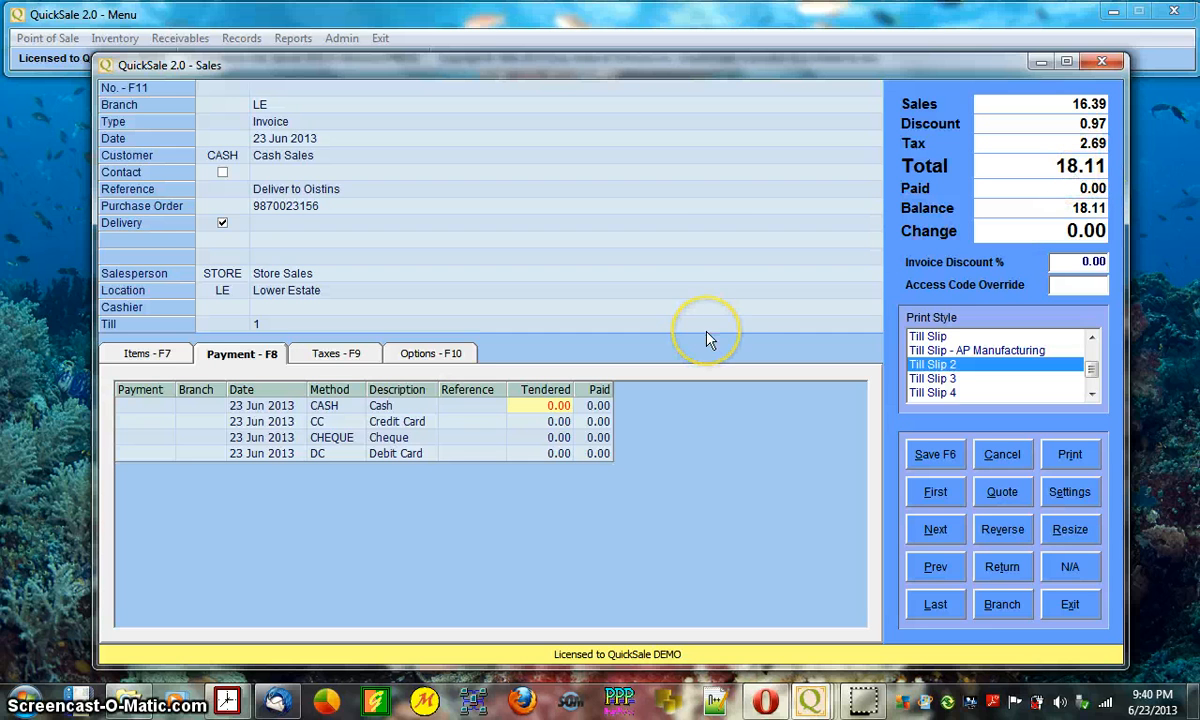
{"action": "type", "text": "50"}
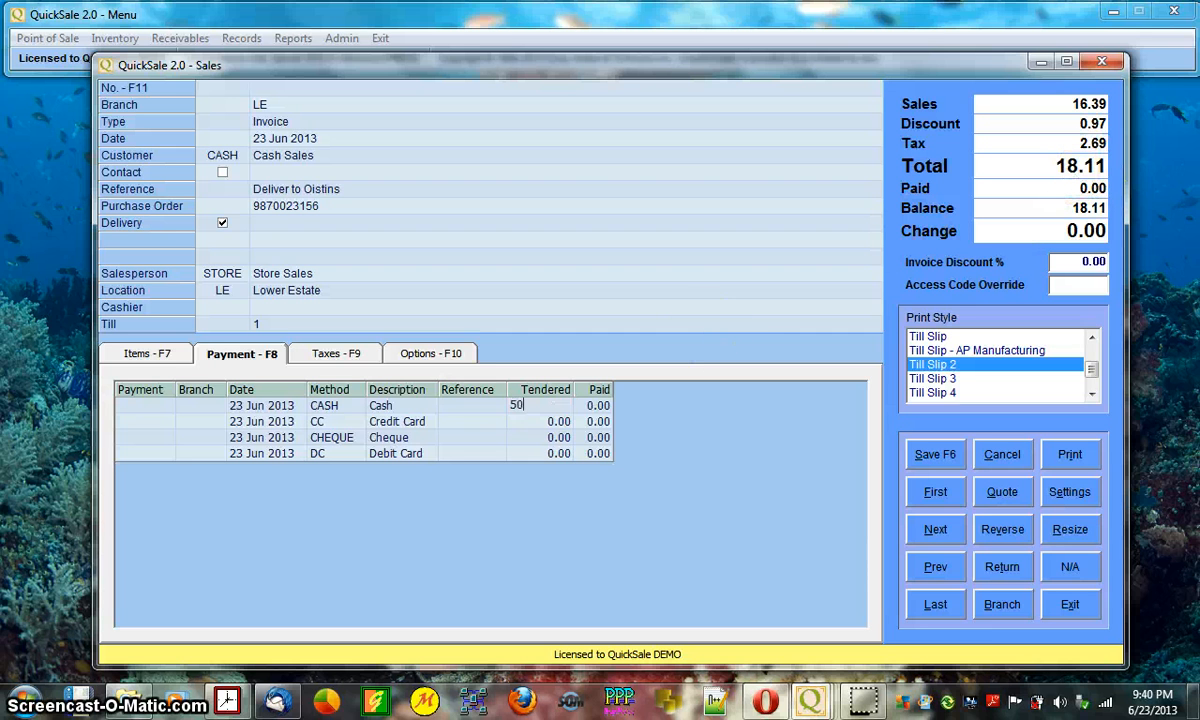
{"action": "key", "text": "Return"}
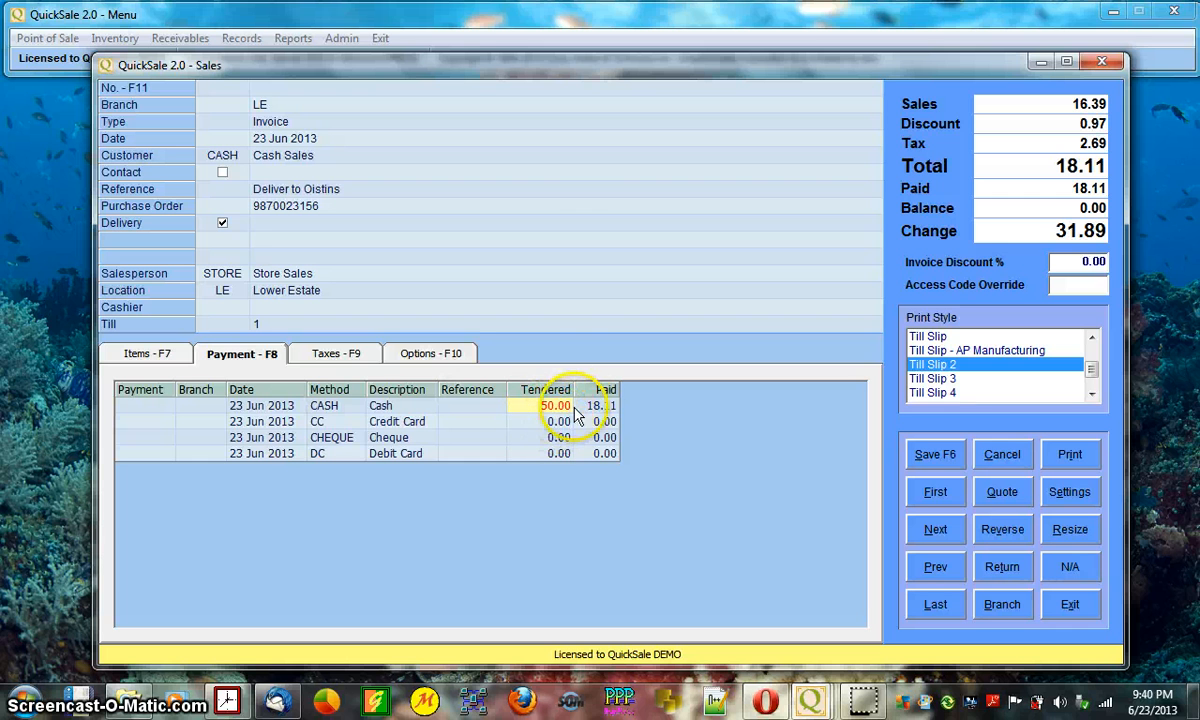
{"action": "type", "text": "30"}
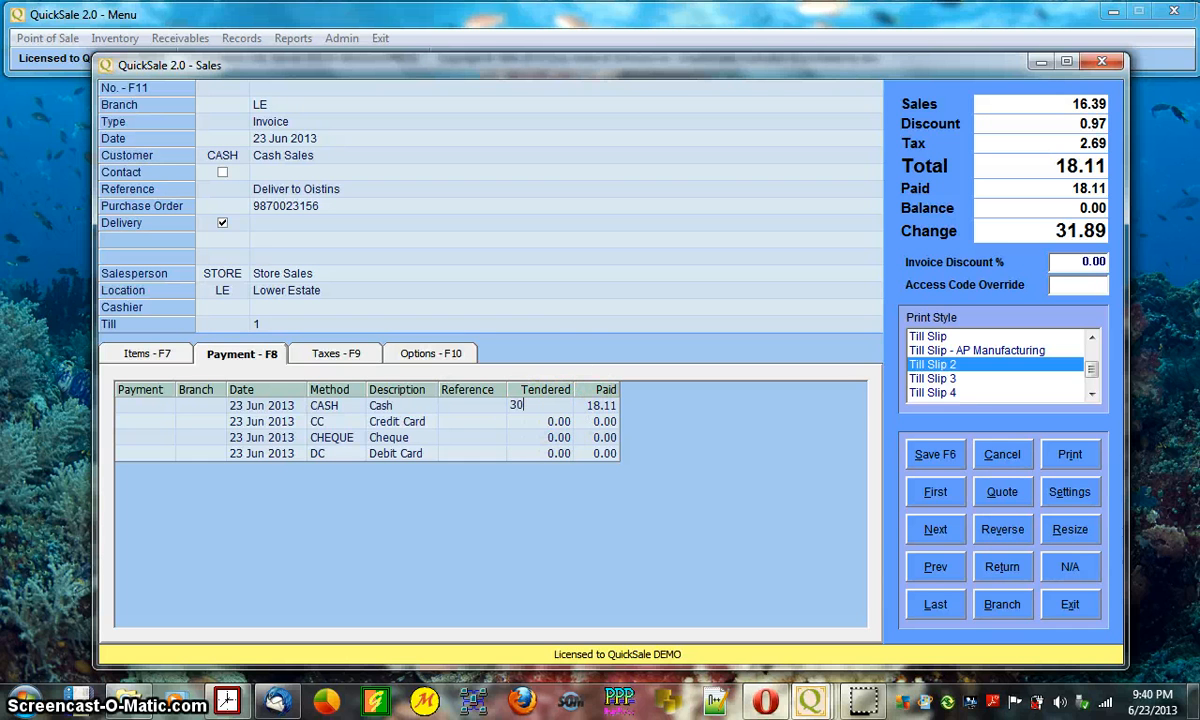
{"action": "key", "text": "Return"}
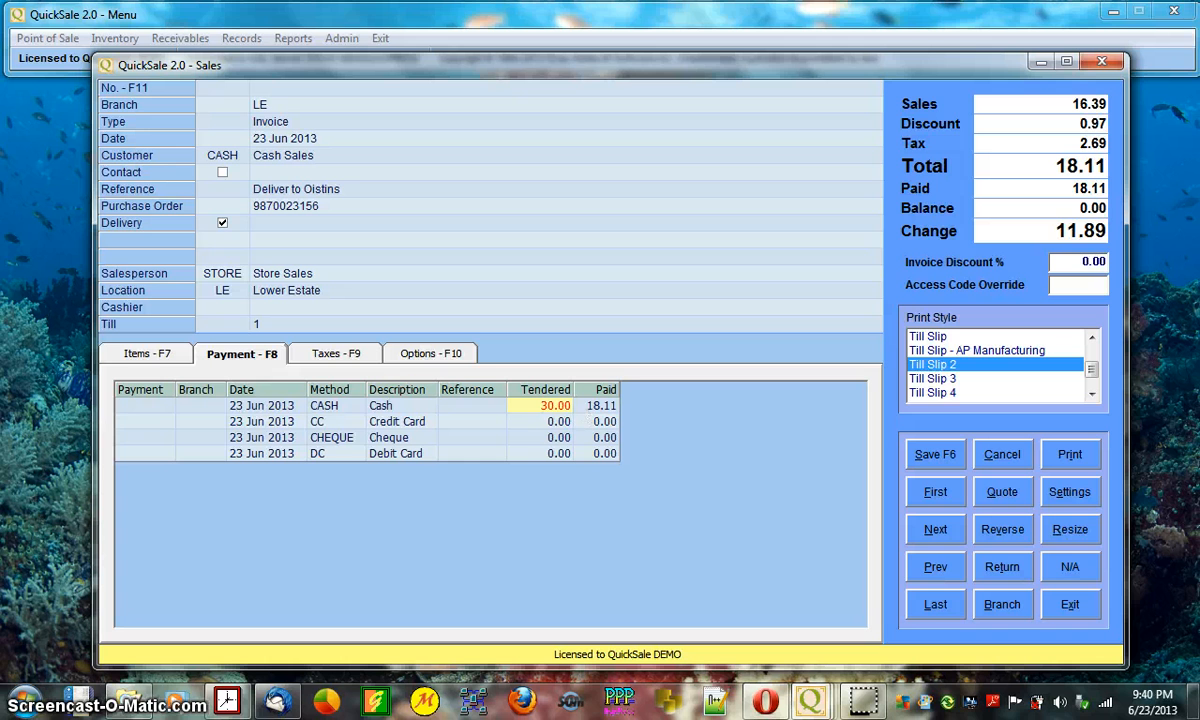
{"action": "type", "text": "10"}
{"action": "key", "text": "Return"}
- Fill Credit Card with the remaining 8.11, then reset card and cash tendered to 0
{"action": "key", "text": "Down"}
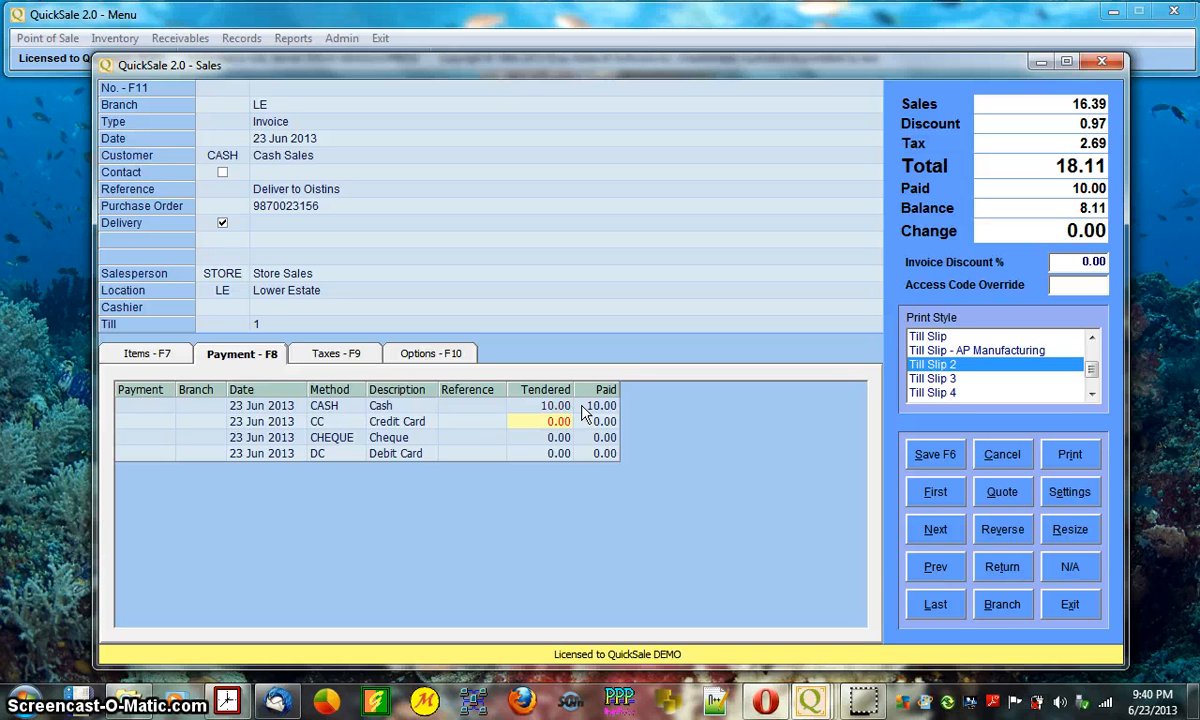
{"action": "key", "text": "space"}
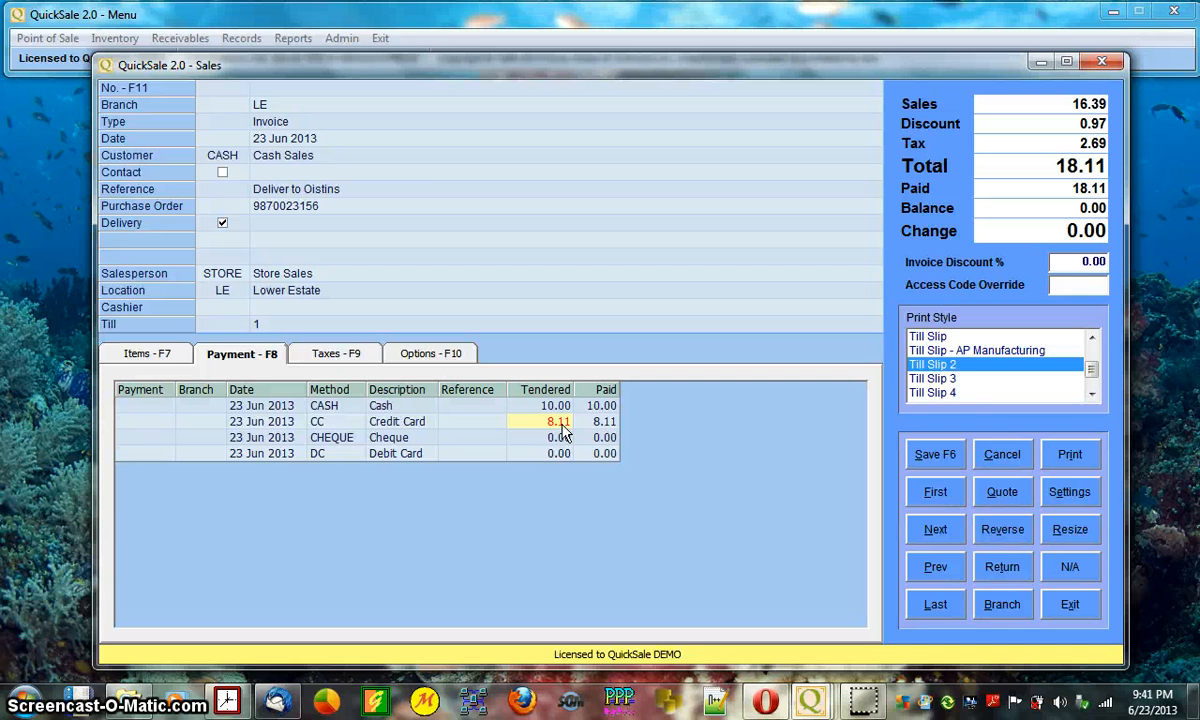
{"action": "key", "text": "Delete"}
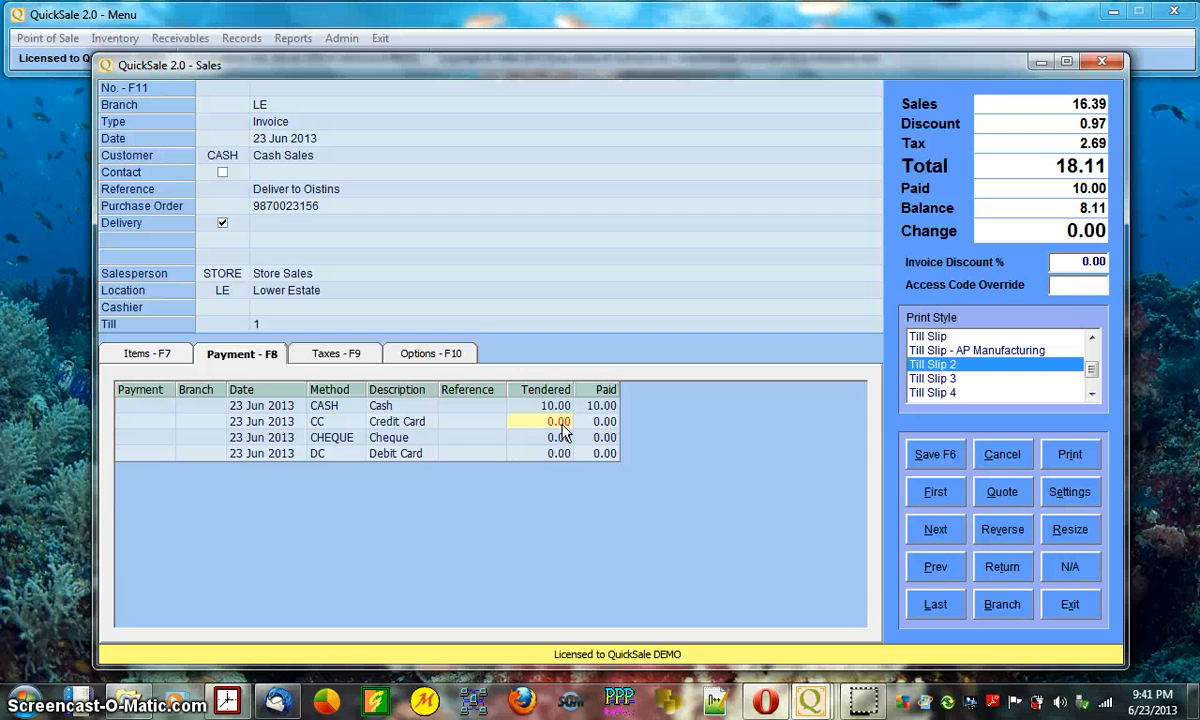
{"action": "key", "text": "Up"}
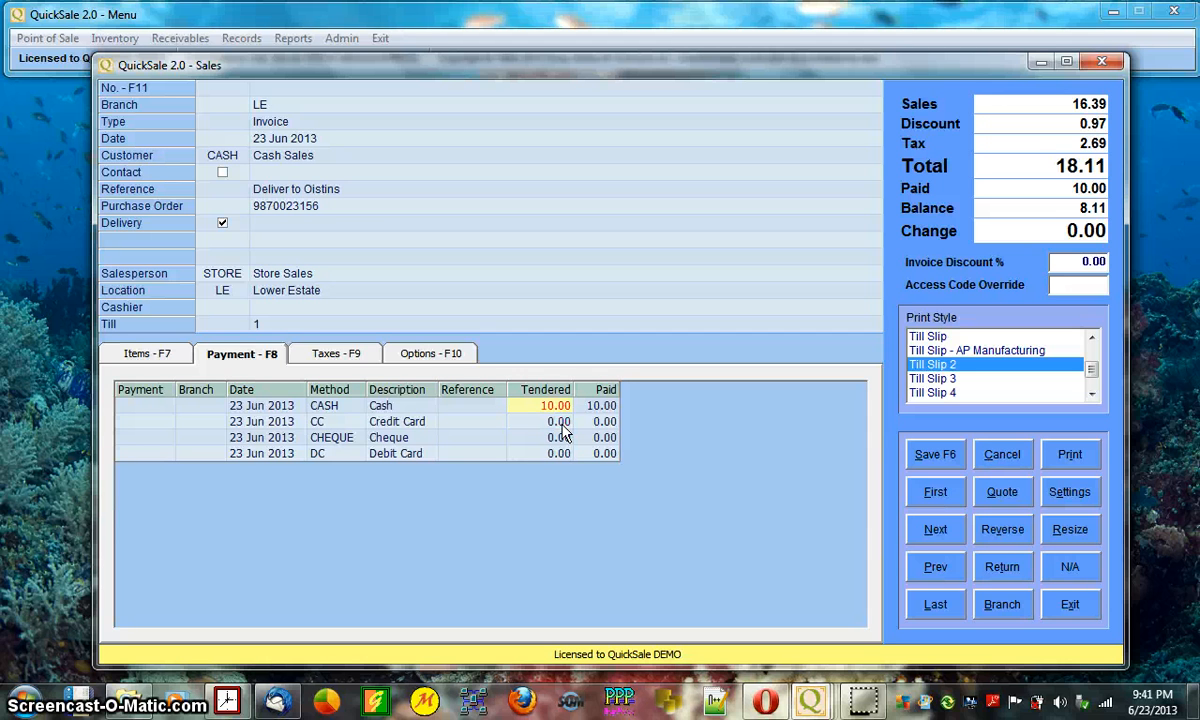
{"action": "key", "text": "Delete"}
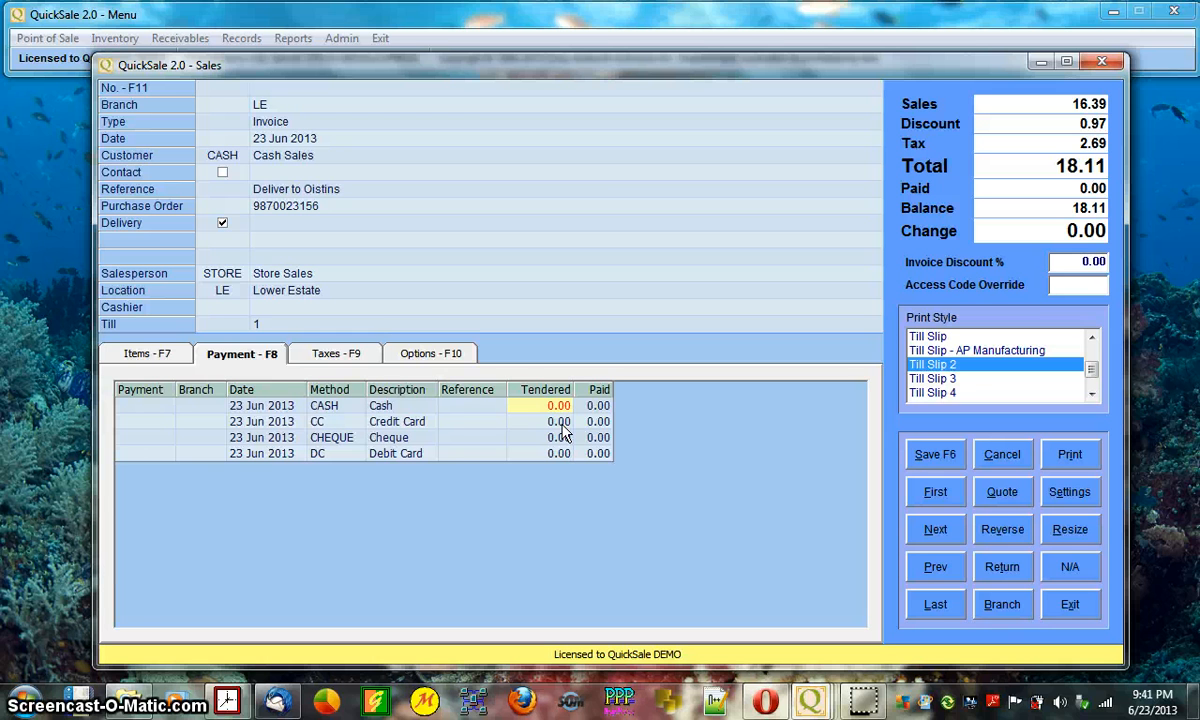
- Step through the payment methods and fill Cheque with the full 18.11 due
{"action": "key", "text": "Down"}
{"action": "key", "text": "Down"}
{"action": "key", "text": "Down"}
{"action": "key", "text": "Up"}
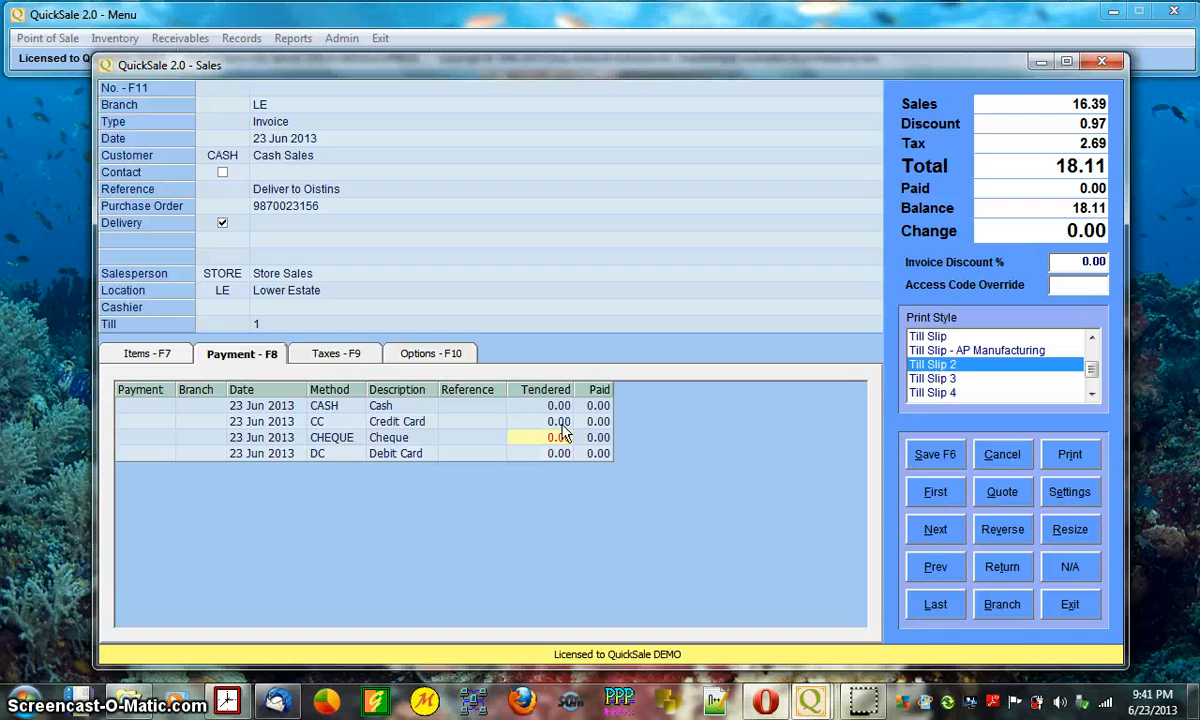
{"action": "key", "text": "Up"}
{"action": "key", "text": "Up"}
{"action": "key", "text": "Down"}
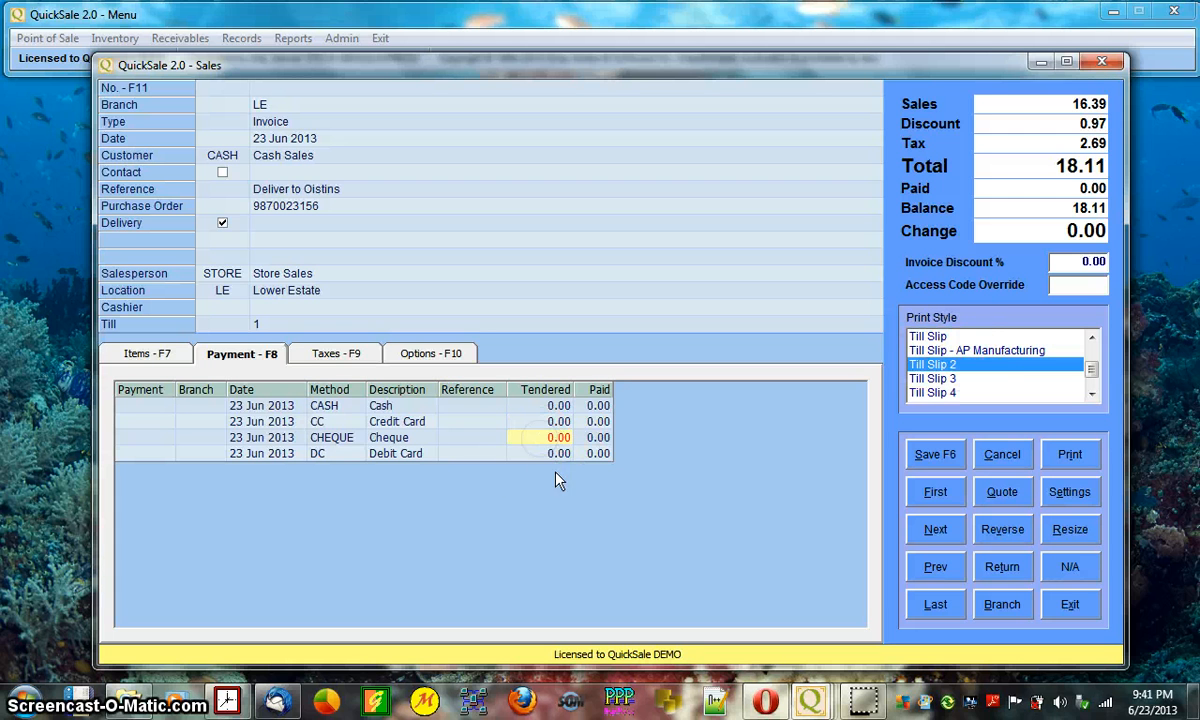
{"action": "left_click", "coordinate": [558, 422]}
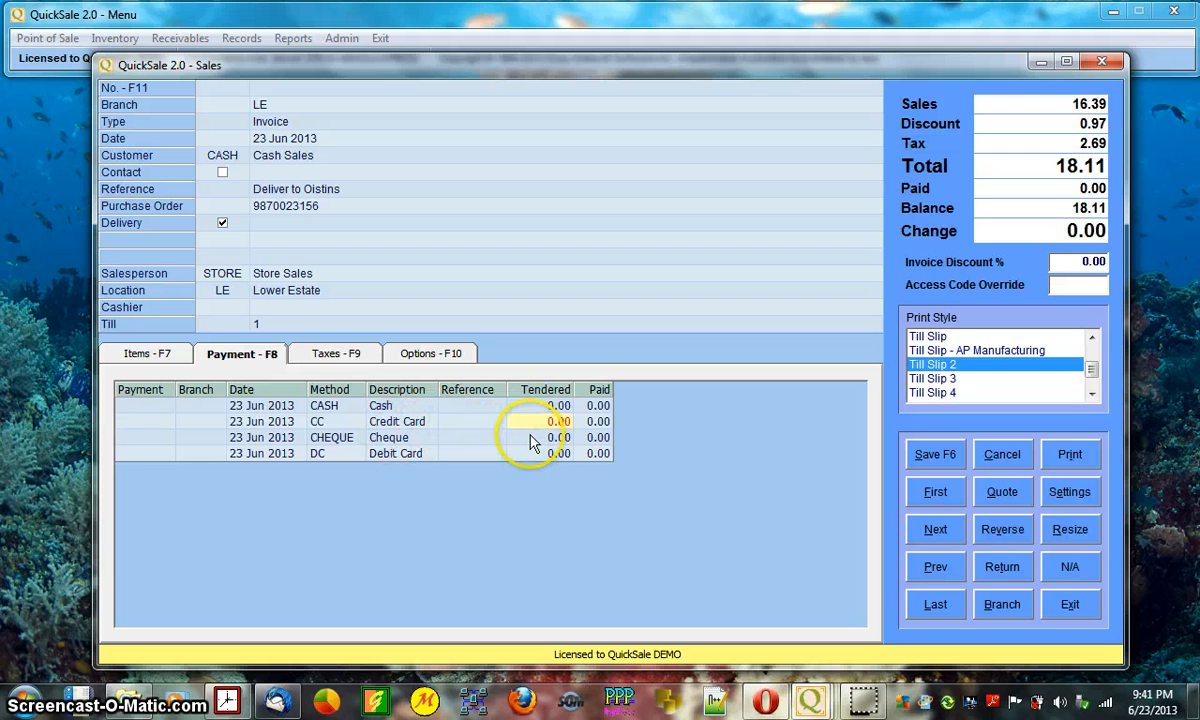
{"action": "left_click", "coordinate": [532, 440]}
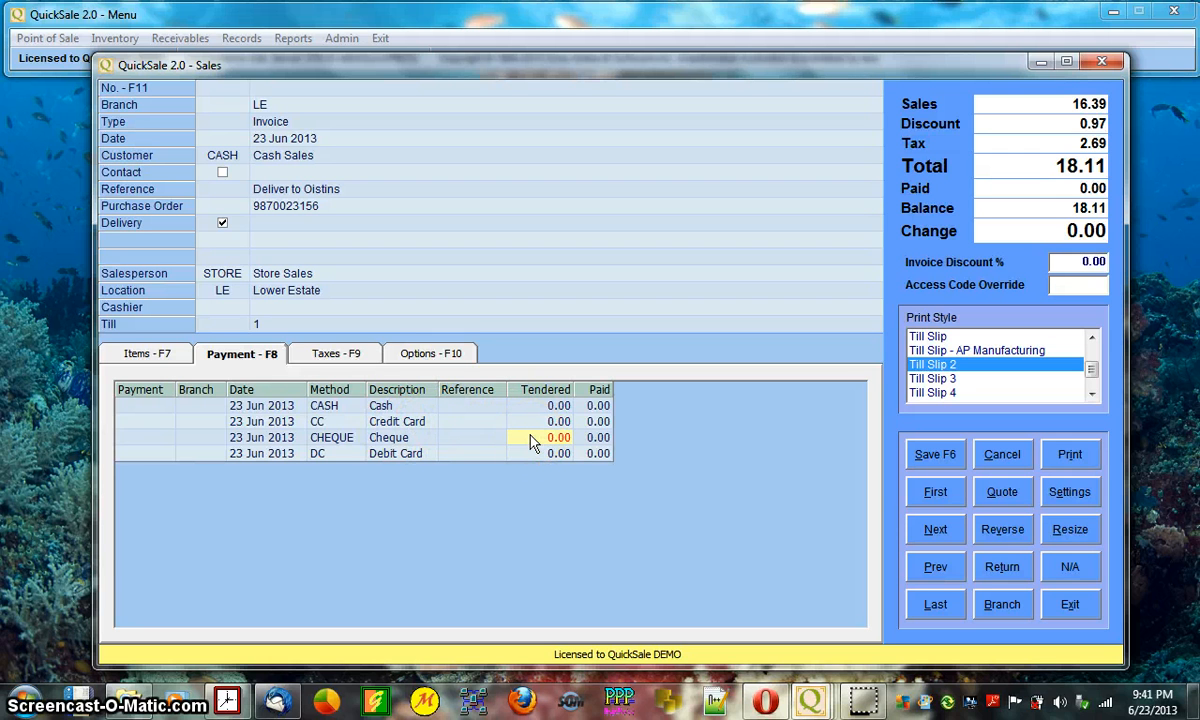
{"action": "key", "text": "space"}
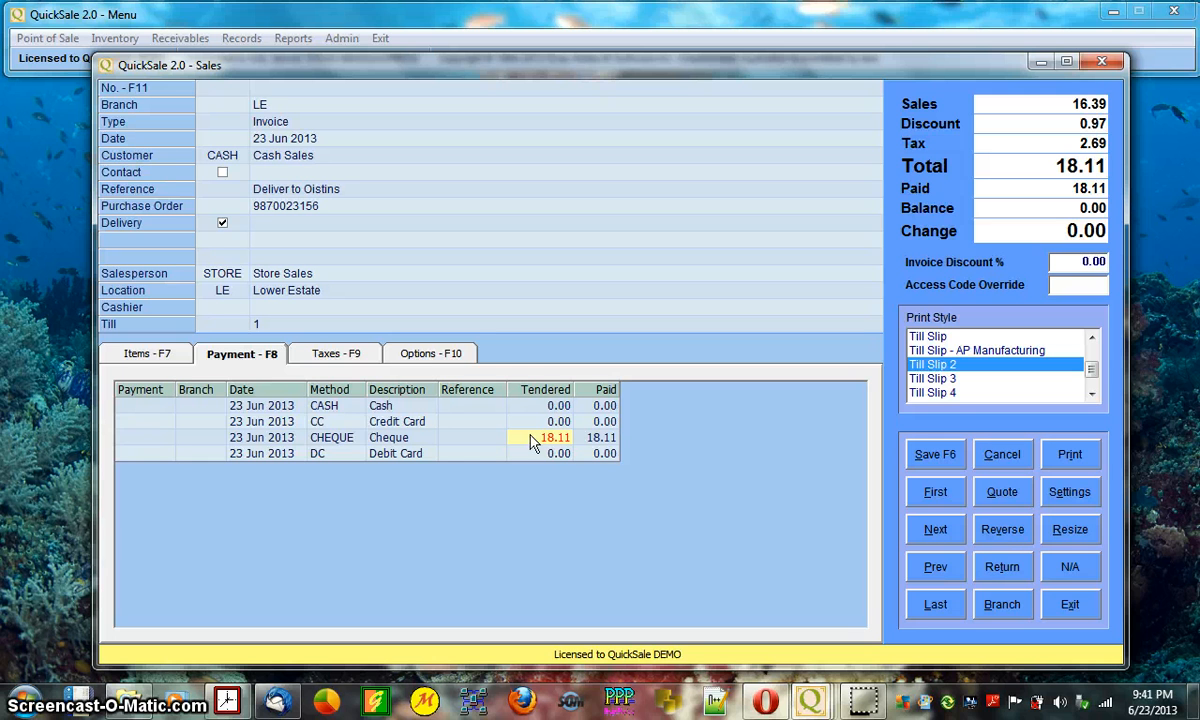
- Clear the trial cheque amount back to 0.00 and return to the Cash row
{"action": "left_click", "coordinate": [474, 446]}
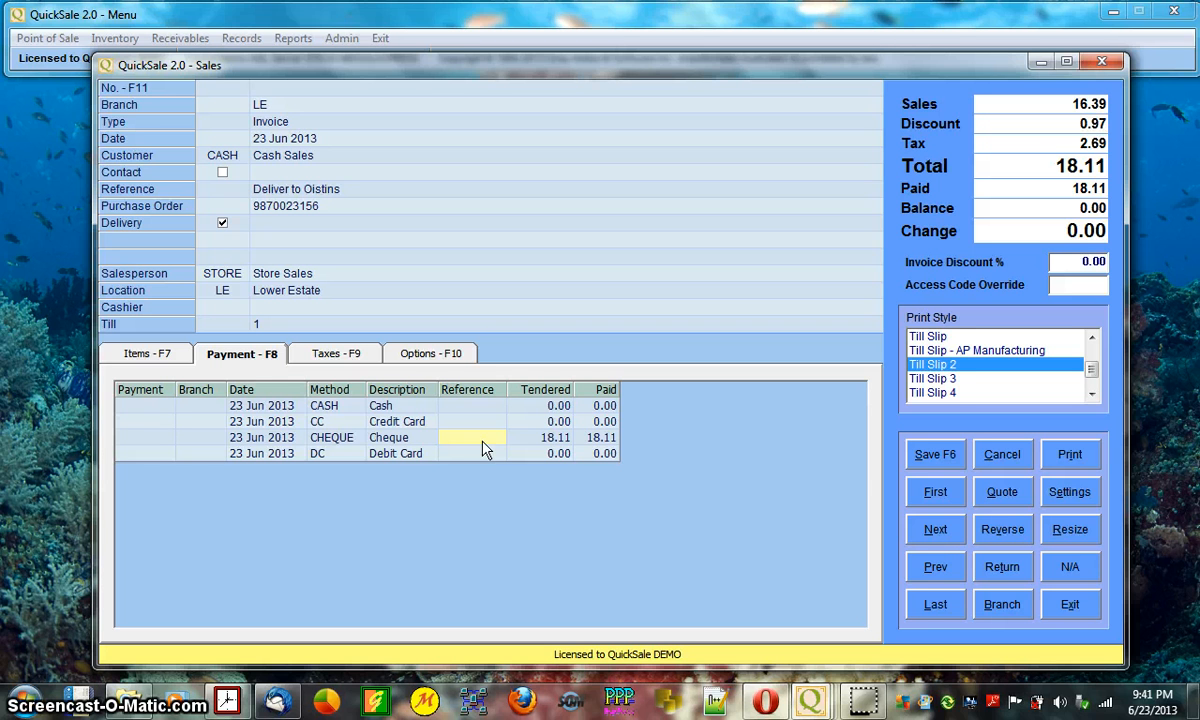
{"action": "key", "text": "Tab"}
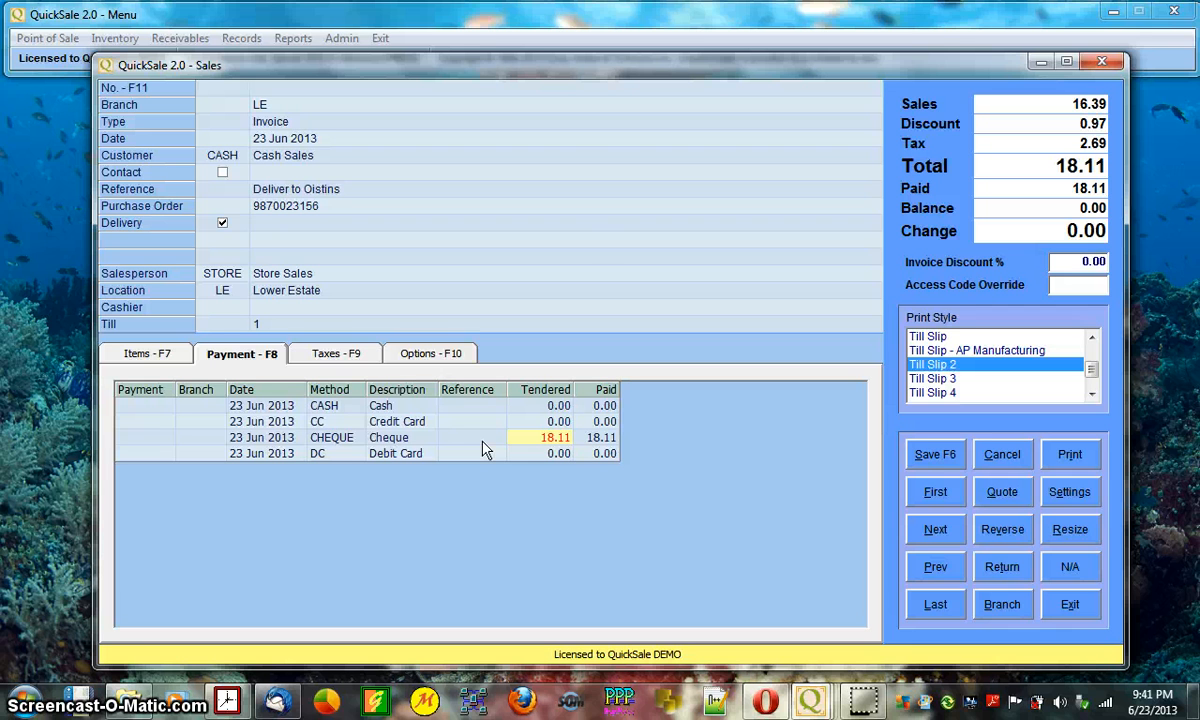
{"action": "key", "text": "Delete"}
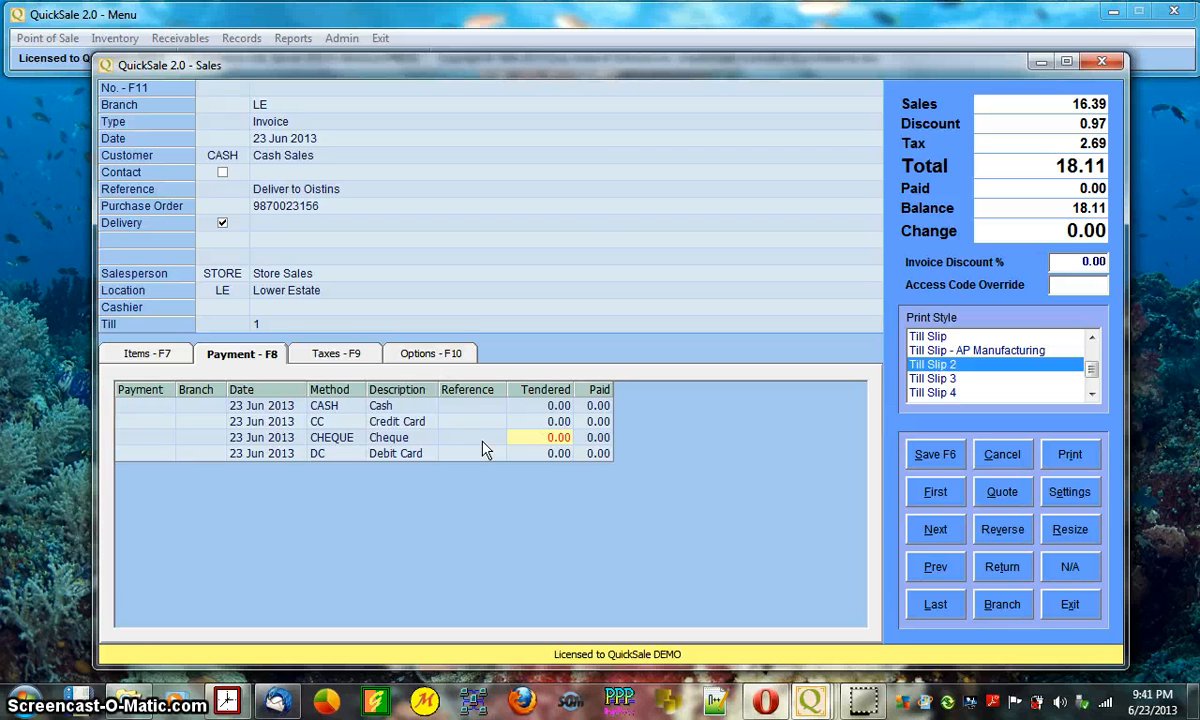
{"action": "type", "text": "18.11"}
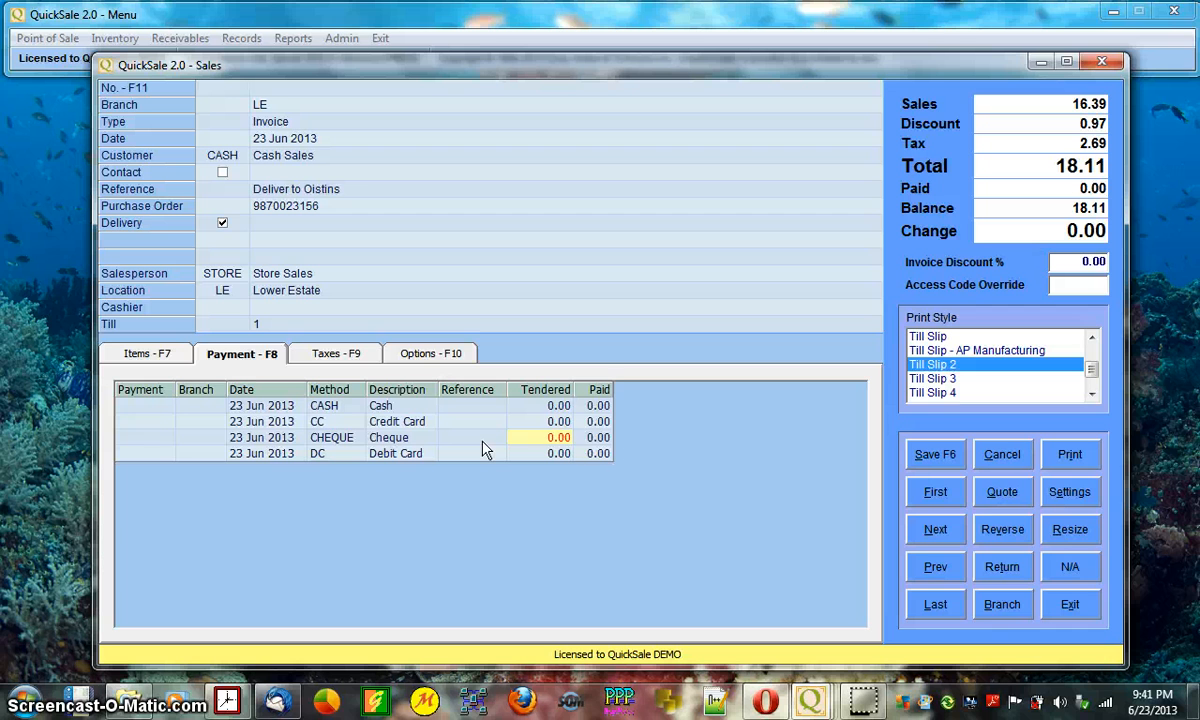
{"action": "key", "text": "Delete"}
{"action": "key", "text": "Up"}
{"action": "key", "text": "Up"}
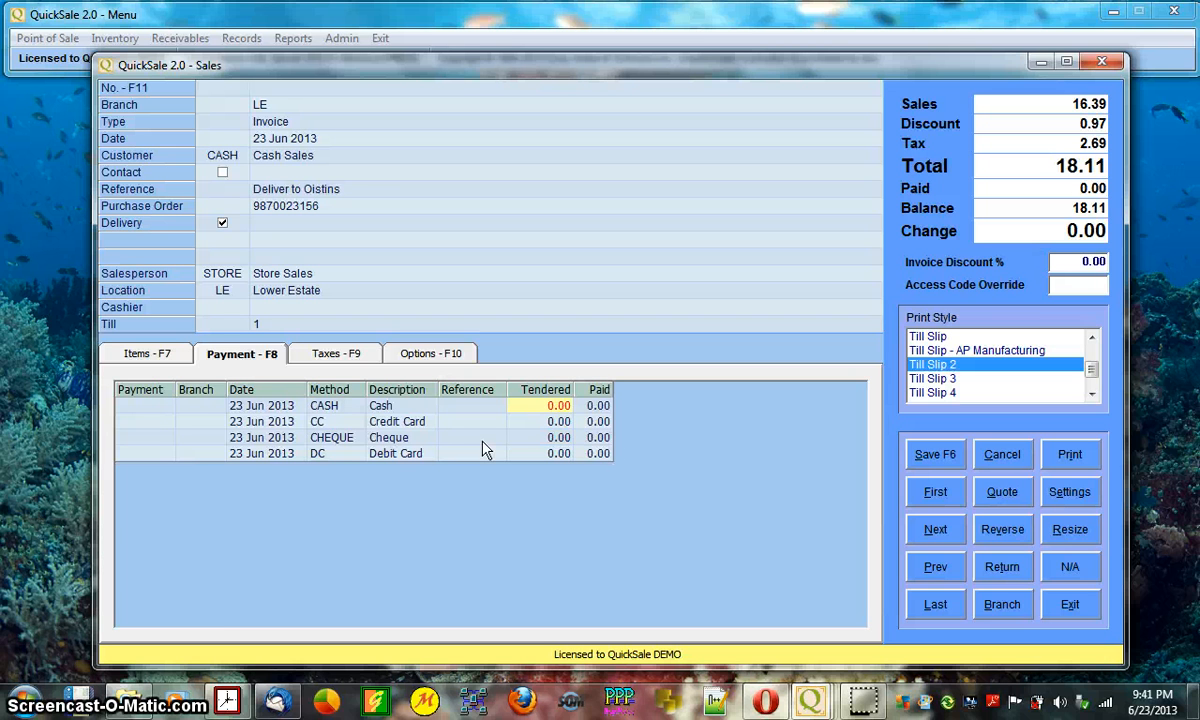
- Tender 50.00 cash to see 31.89 change, then clear it back to 0.00
{"action": "type", "text": "50"}
{"action": "key", "text": "Return"}
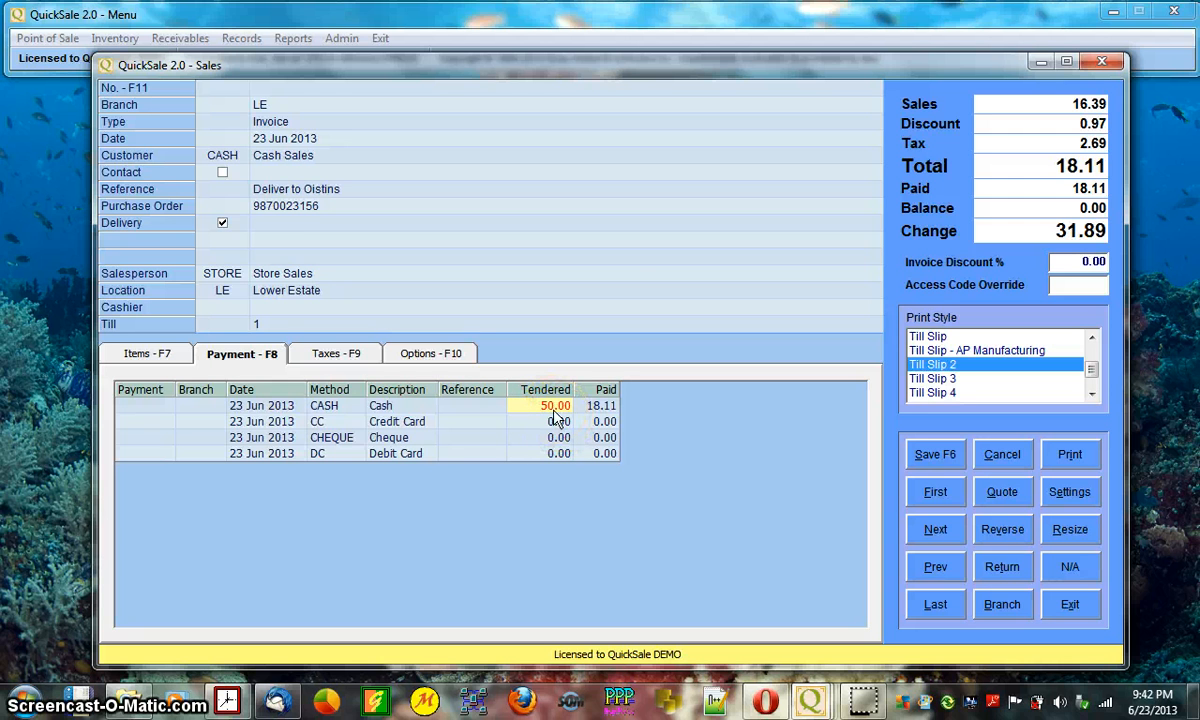
{"action": "key", "text": "Delete"}
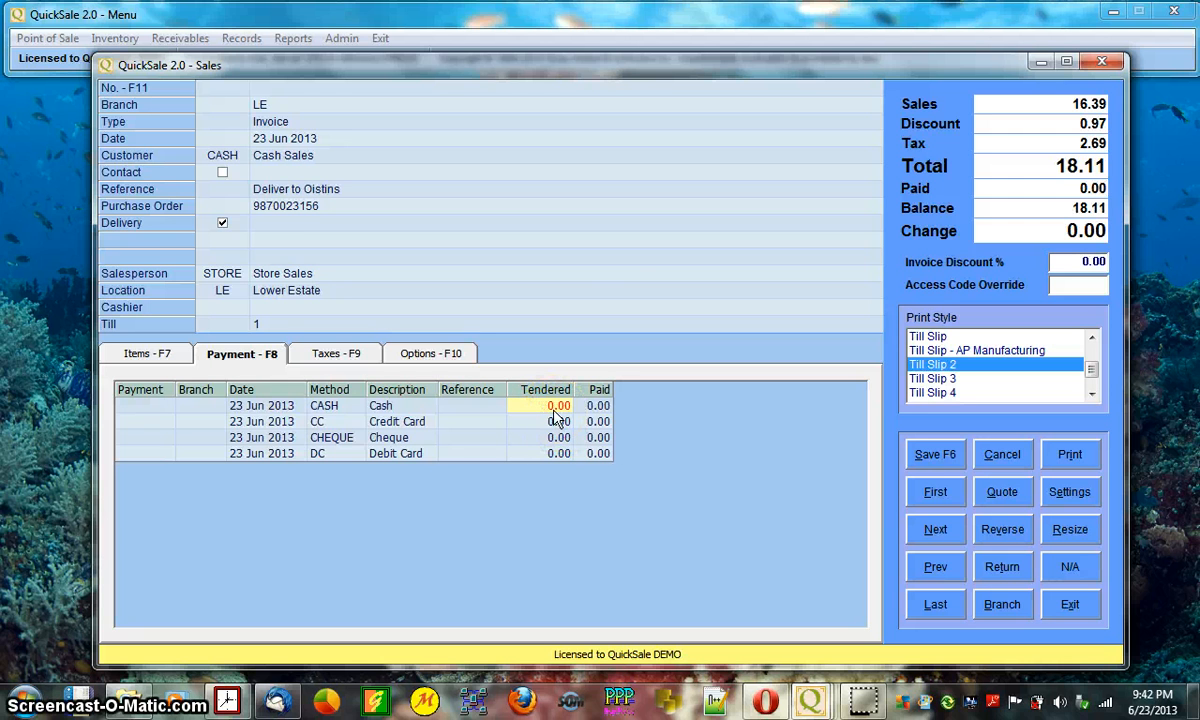
{"action": "left_click", "coordinate": [152, 355]}
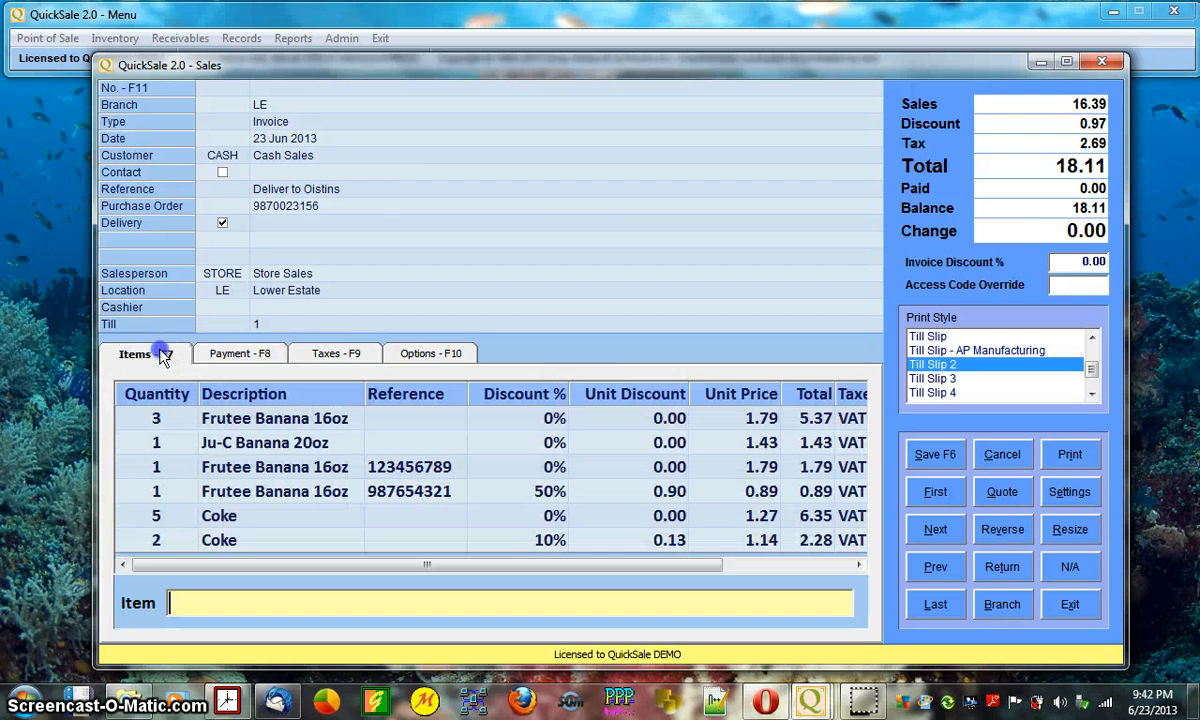
{"action": "left_click", "coordinate": [1083, 262]}
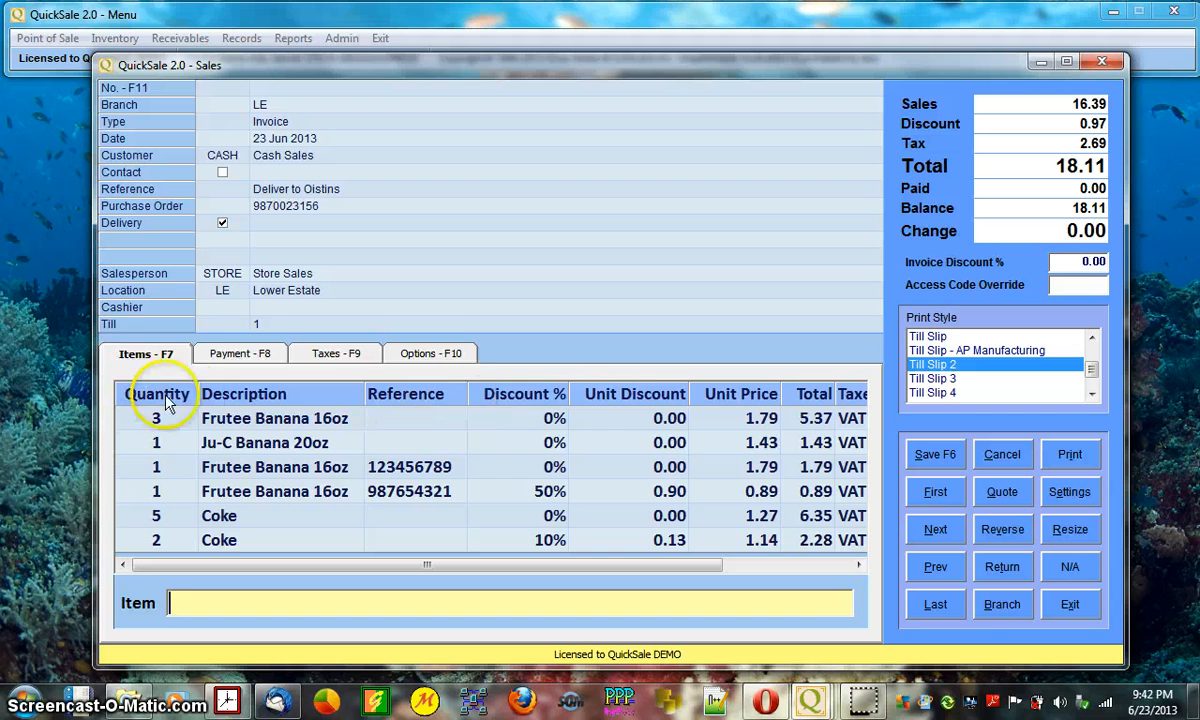
{"action": "left_click", "coordinate": [530, 410]}
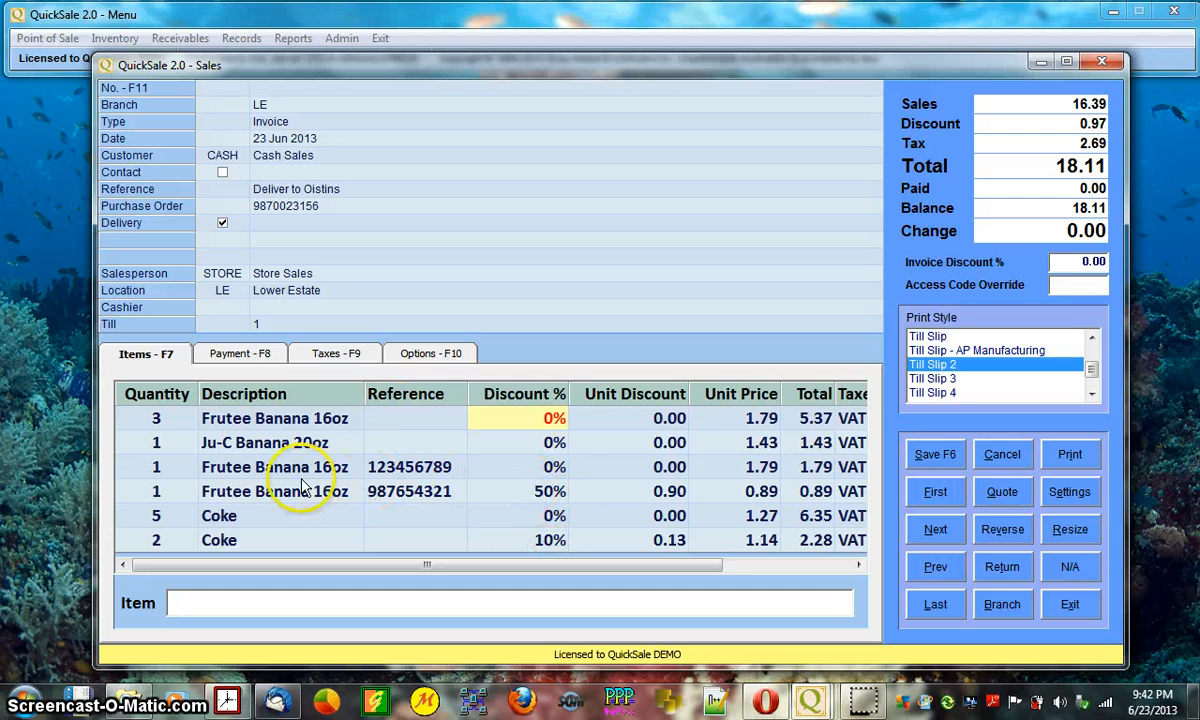
{"action": "left_click", "coordinate": [543, 491]}
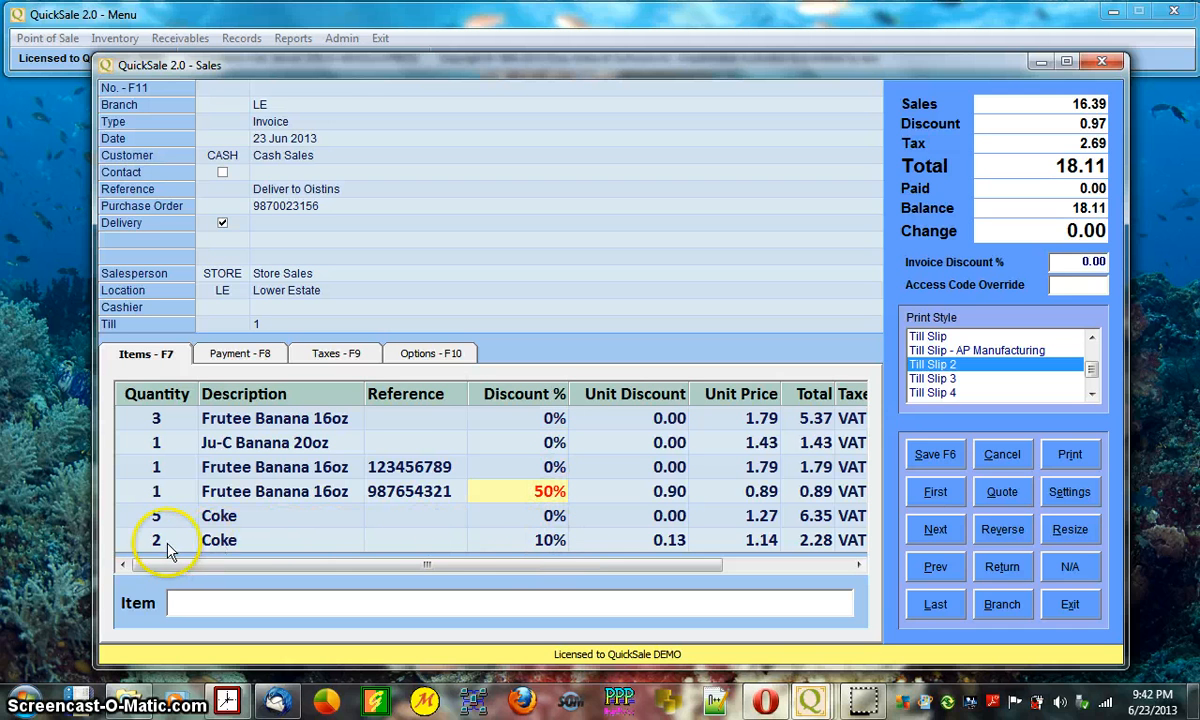
{"action": "left_click", "coordinate": [545, 540]}
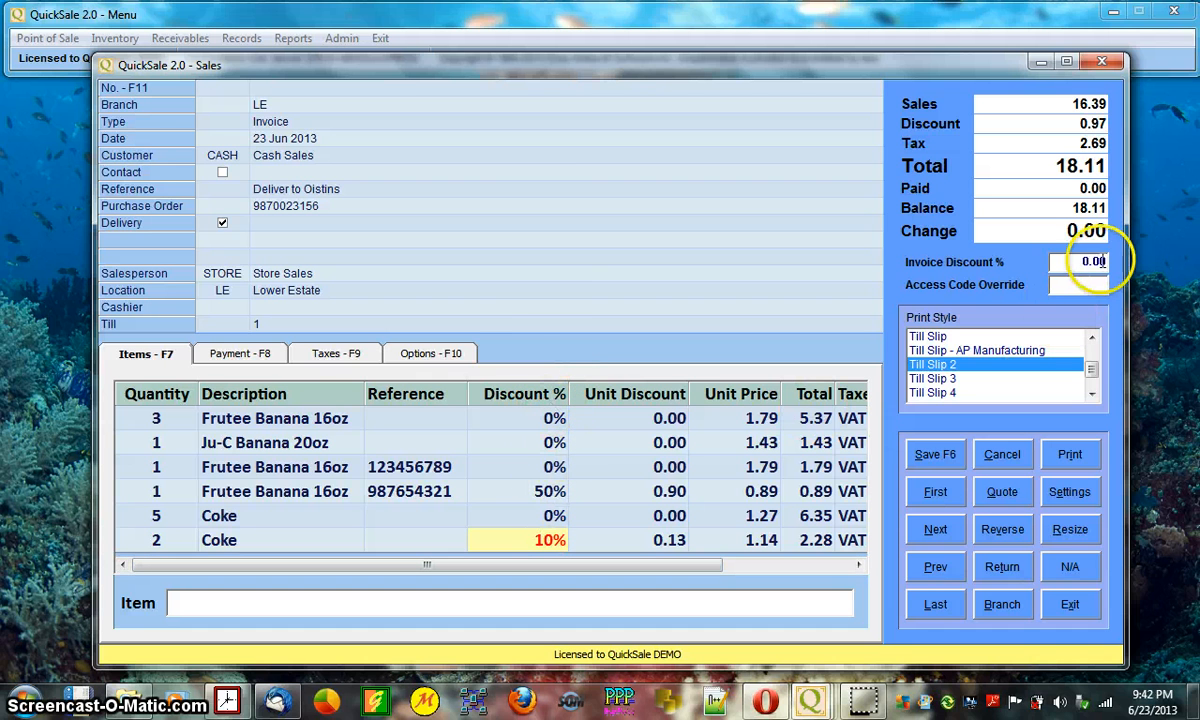
- Set Invoice Discount % to 5, bringing the invoice total to 18.33
{"action": "left_click_drag", "start_coordinate": [1080, 262], "coordinate": [1110, 260]}
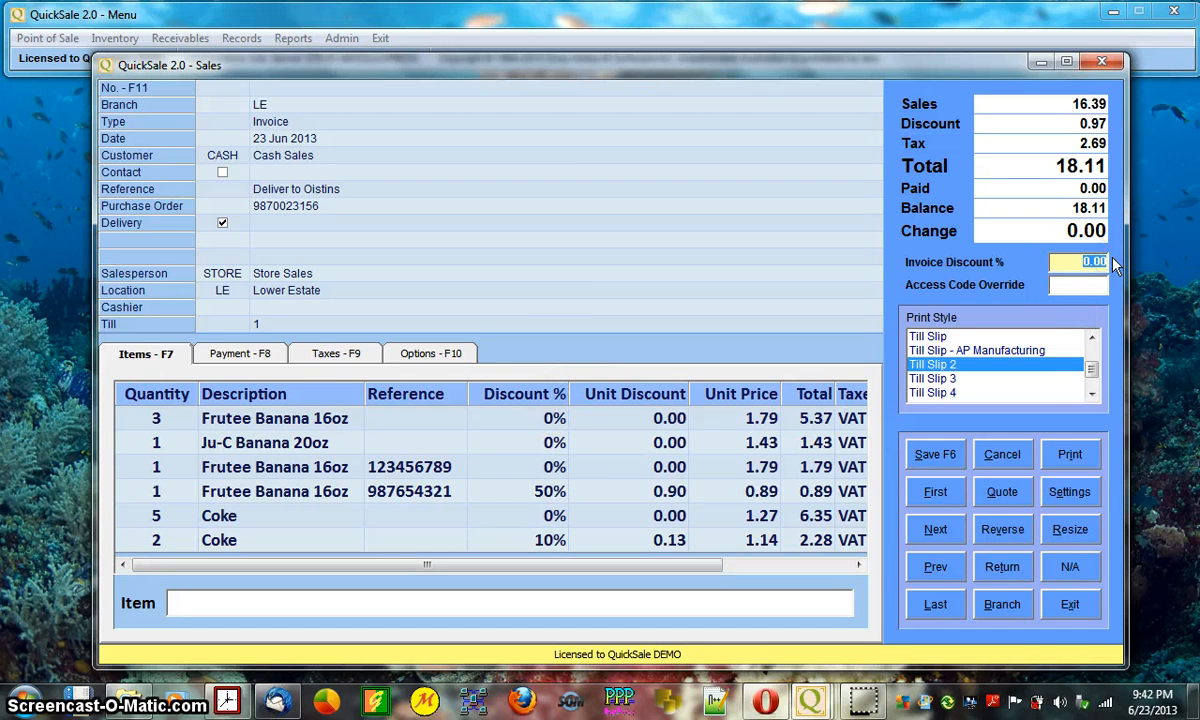
{"action": "type", "text": "5"}
{"action": "key", "text": "Return"}
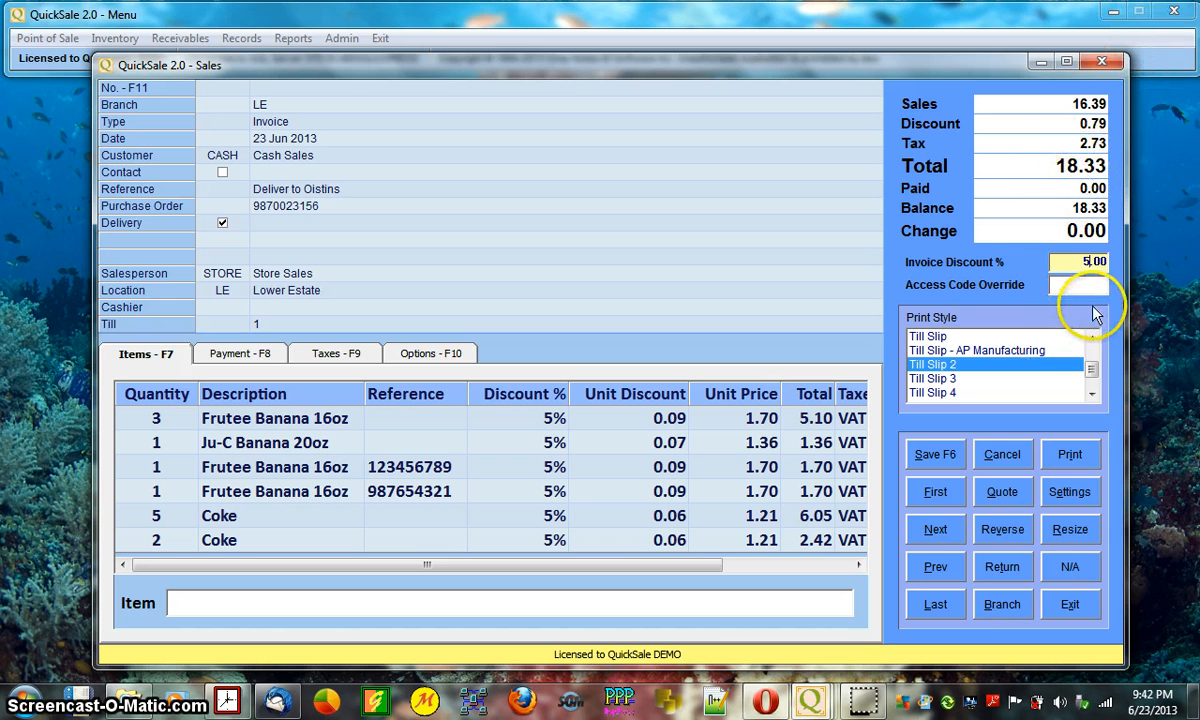
{"action": "left_click", "coordinate": [1060, 284]}
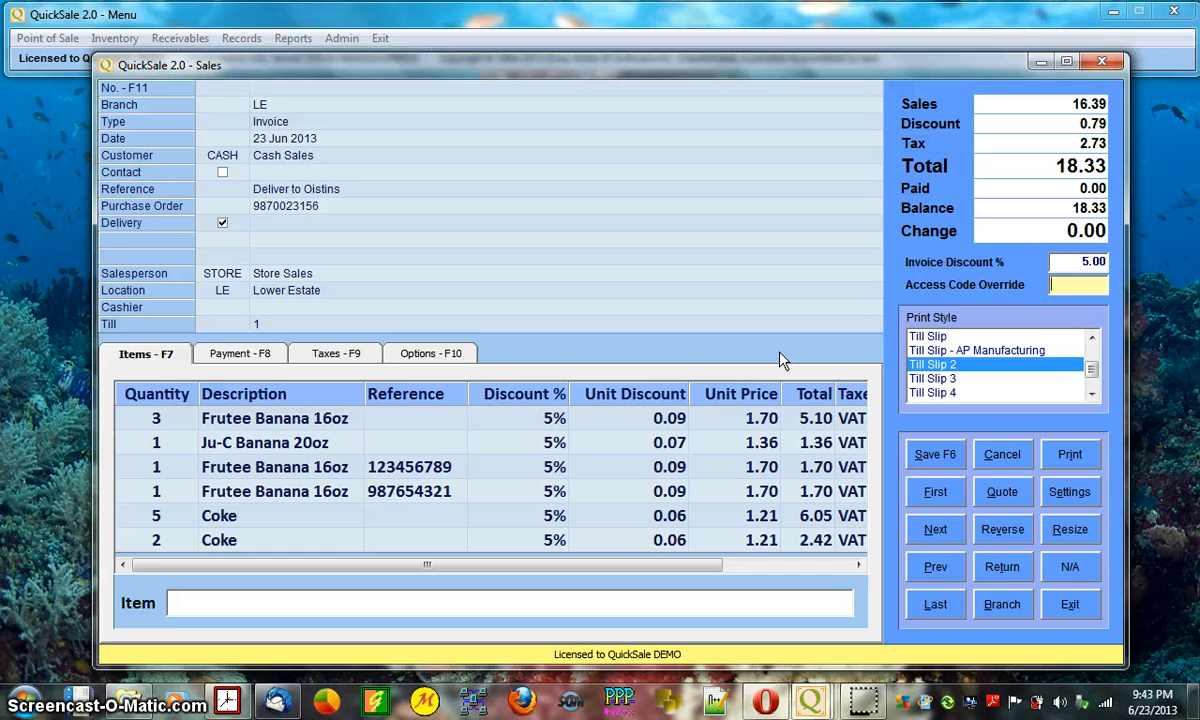
- Check the 2.73 VAT on the Taxes tab, then switch to the Payment lines
{"action": "key", "text": "F9"}
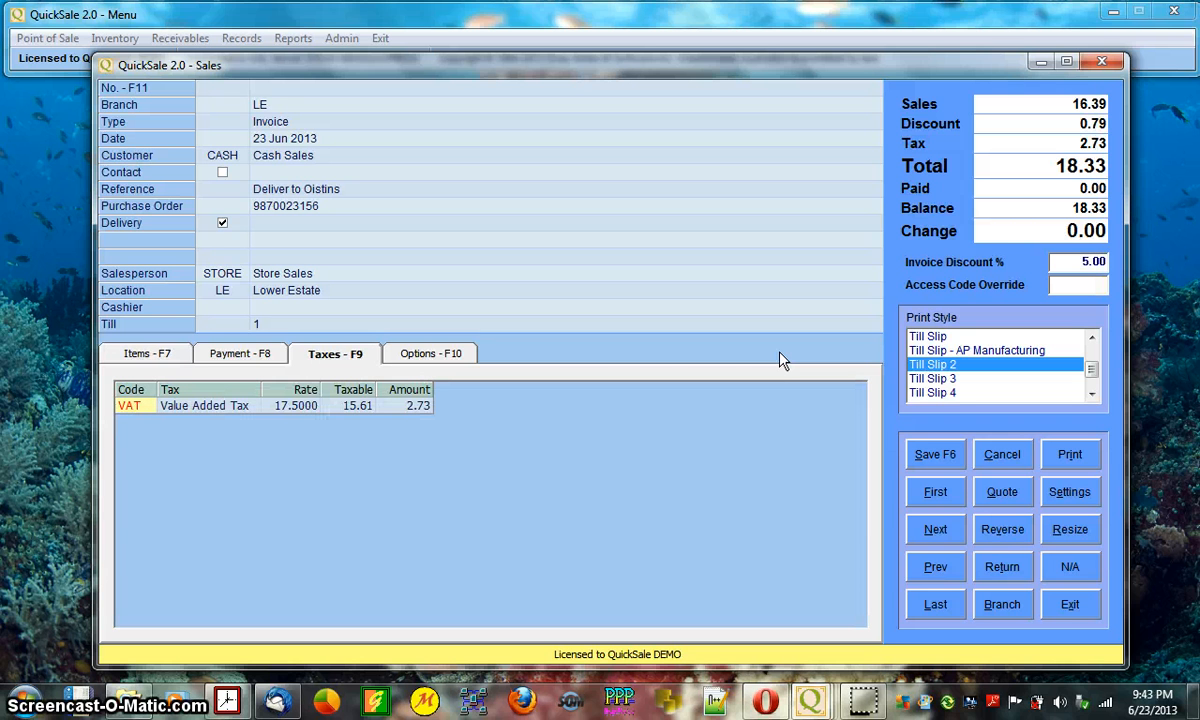
{"action": "key", "text": "F8"}
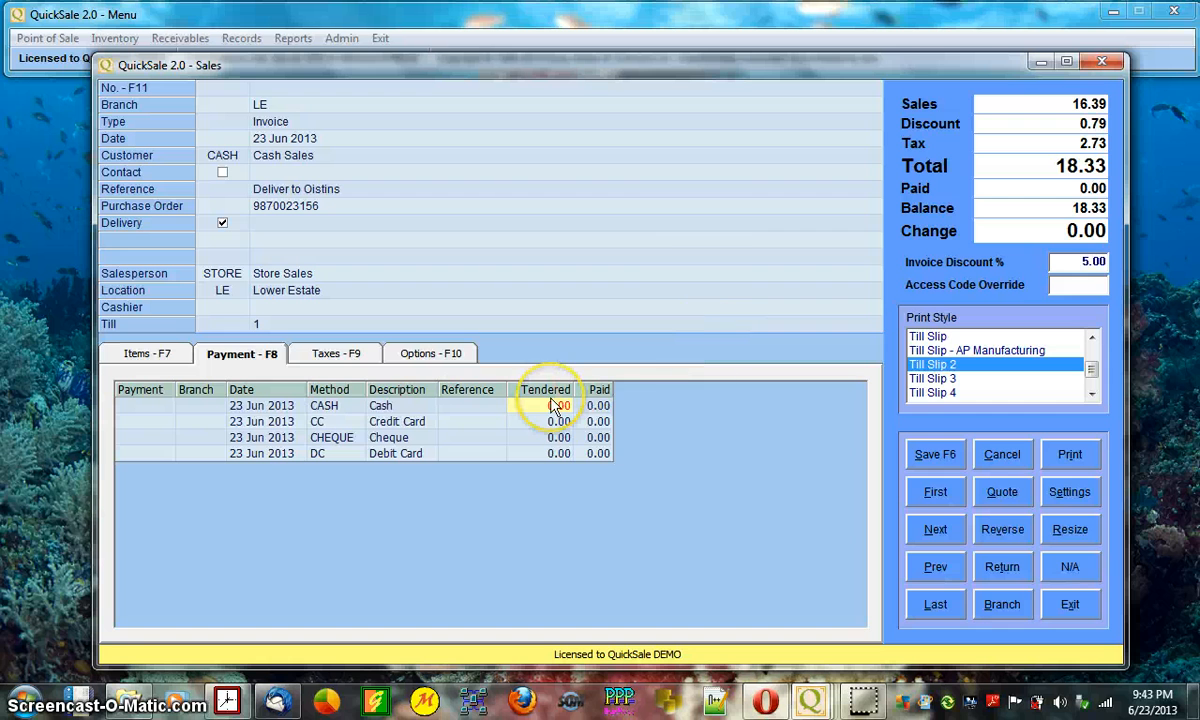
- Commit 50.00 cash tendered, leaving 0.00 balance and 31.67 change
{"action": "key", "text": "Return"}
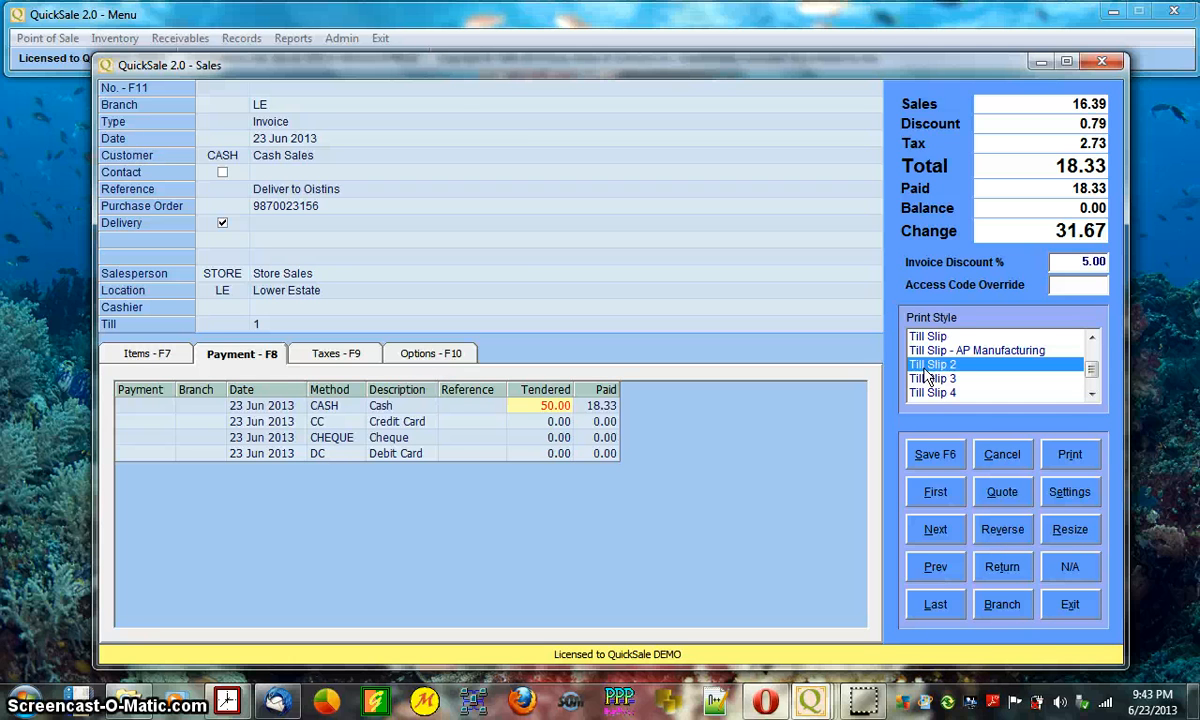
- Save the sale with F6 and preview the till slip on screen
{"action": "key", "text": "F6"}
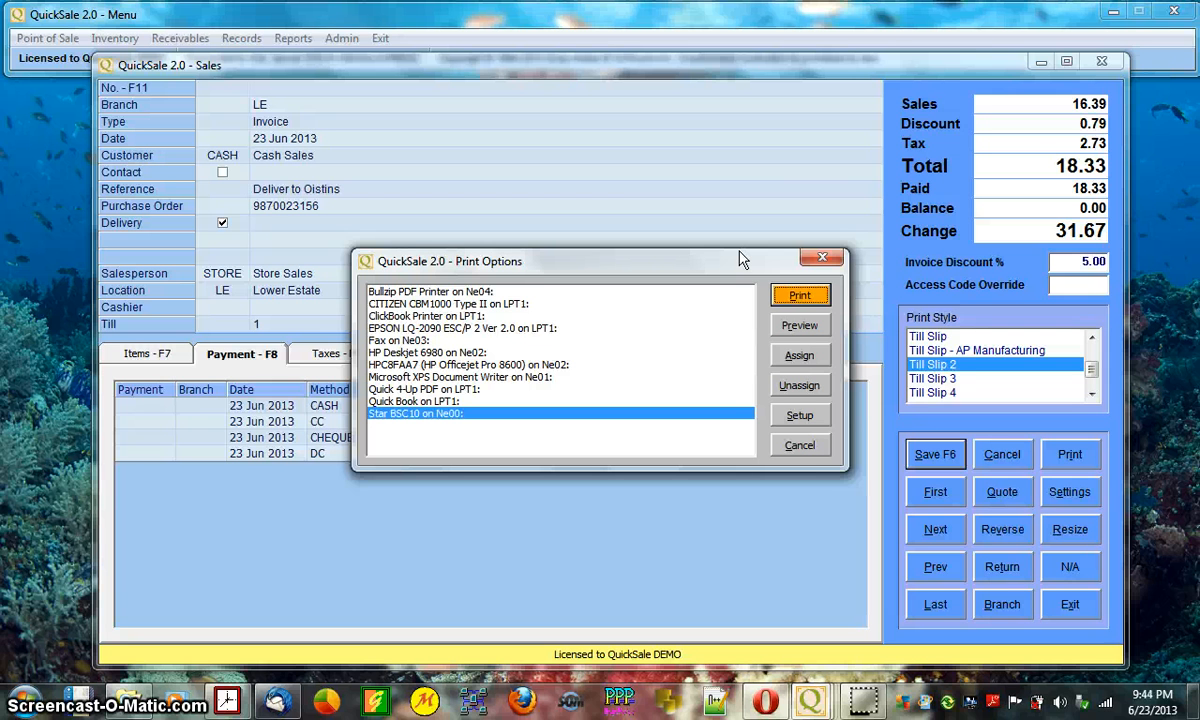
{"action": "left_click", "coordinate": [799, 326]}
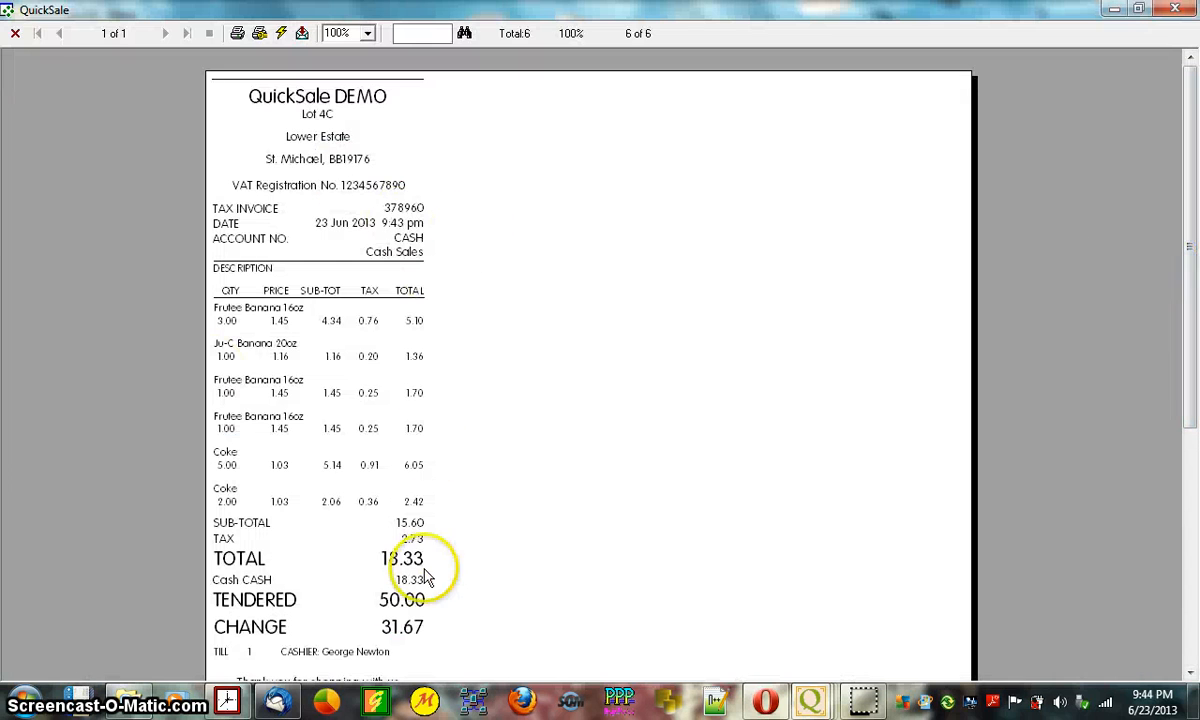
- Set the till slip preview to 80mm x Receipt (42 Columns) paper at 150% zoom
{"action": "mouse_move", "coordinate": [1193, 336]}
{"action": "left_mouse_down"}
{"action": "mouse_move", "coordinate": [1194, 471]}
{"action": "mouse_move", "coordinate": [1195, 321]}
{"action": "left_mouse_up"}
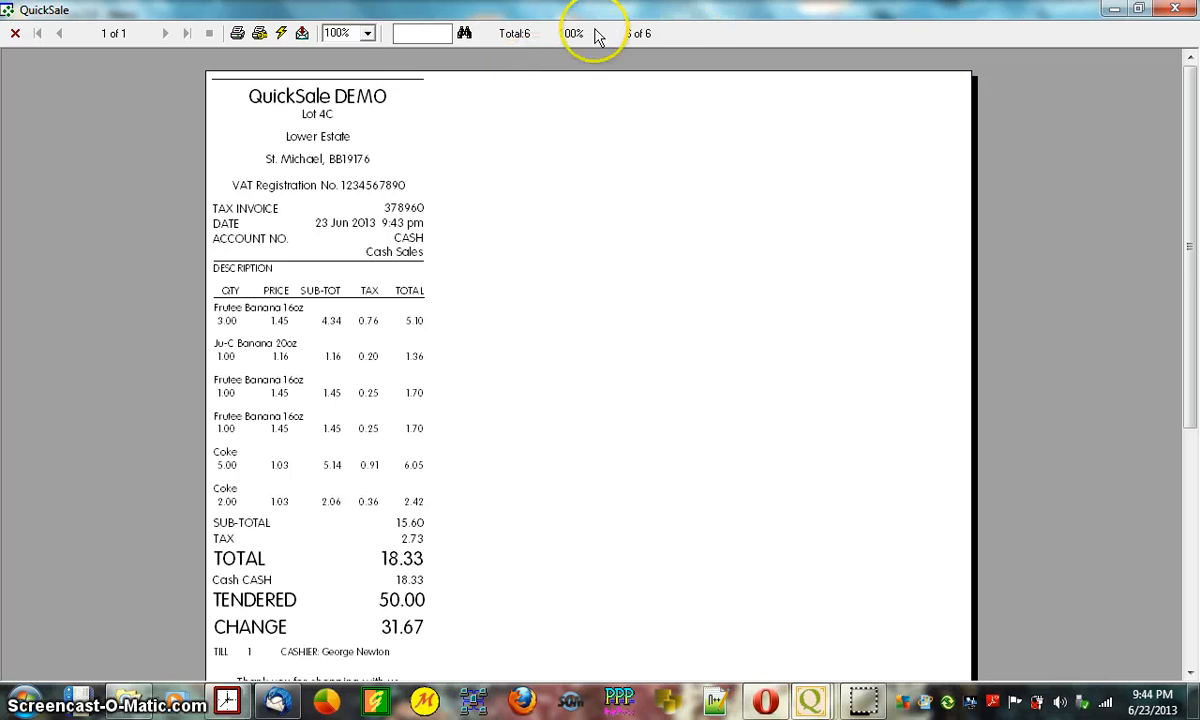
{"action": "left_click", "coordinate": [261, 32]}
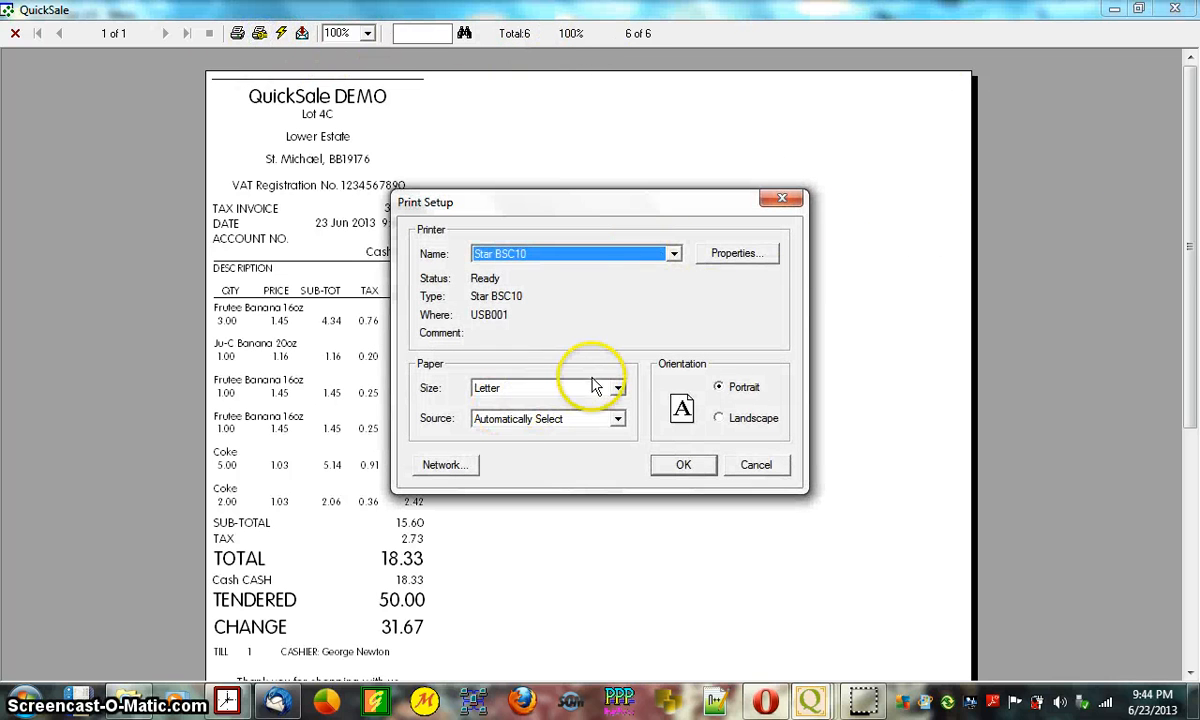
{"action": "left_click", "coordinate": [600, 387]}
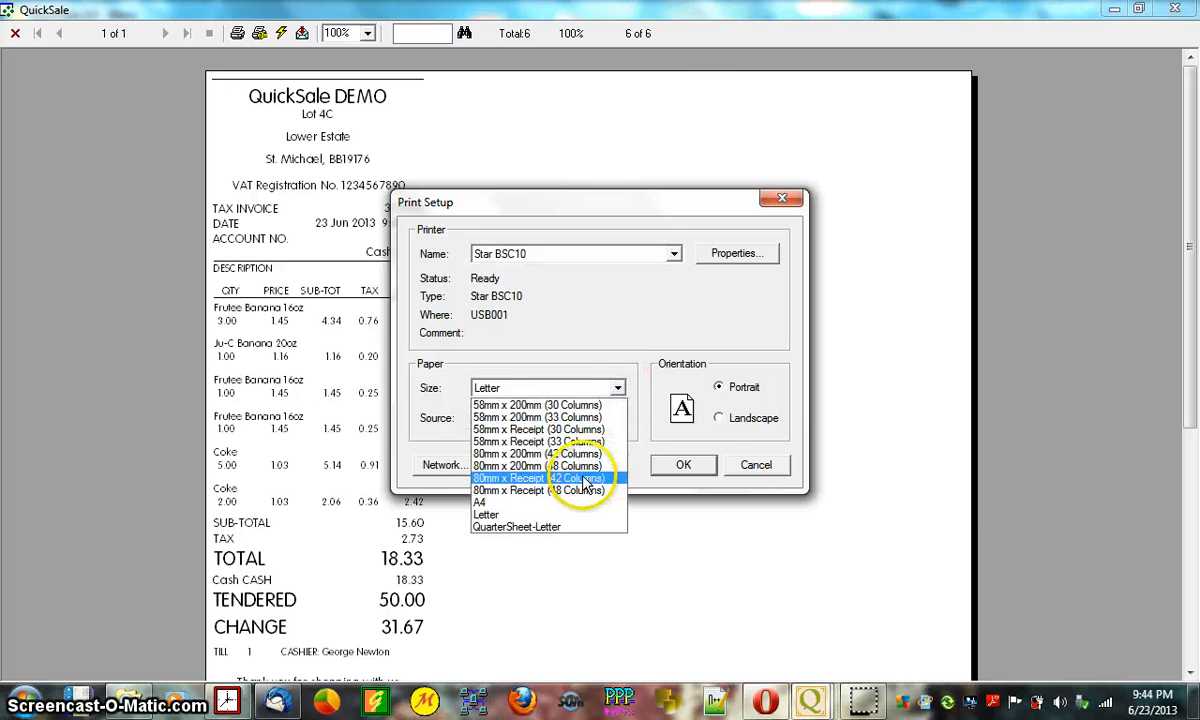
{"action": "left_click", "coordinate": [587, 479]}
{"action": "left_click", "coordinate": [680, 465]}
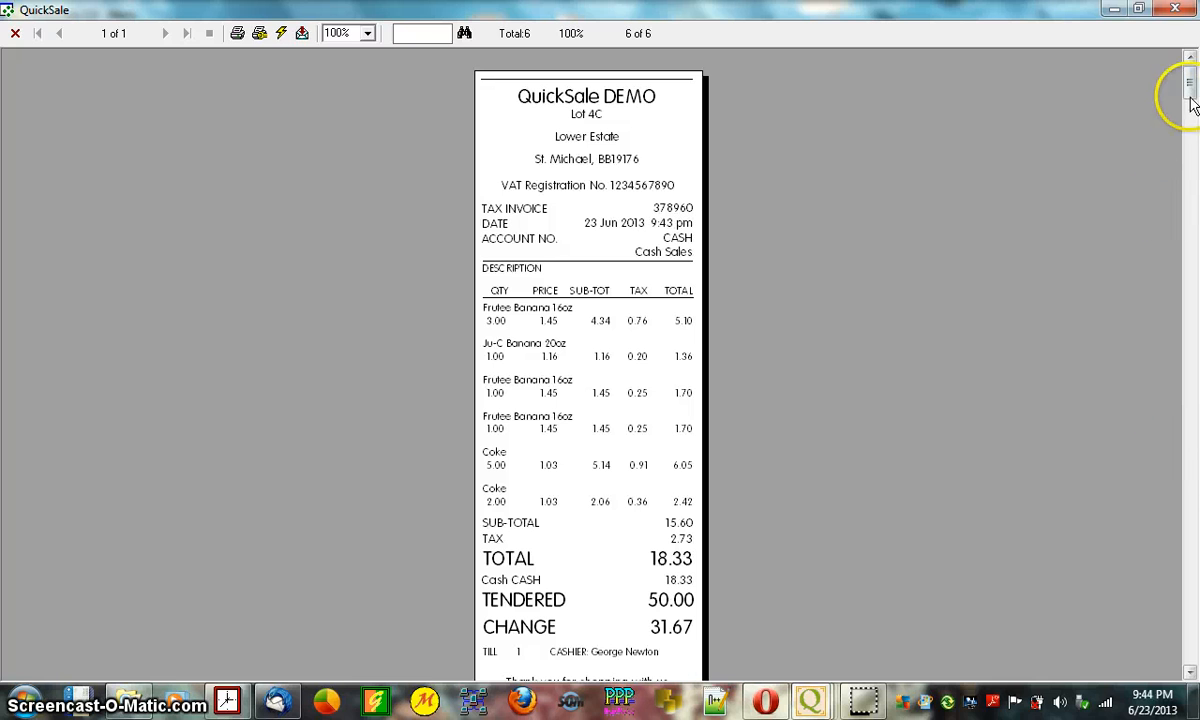
{"action": "left_click", "coordinate": [368, 34]}
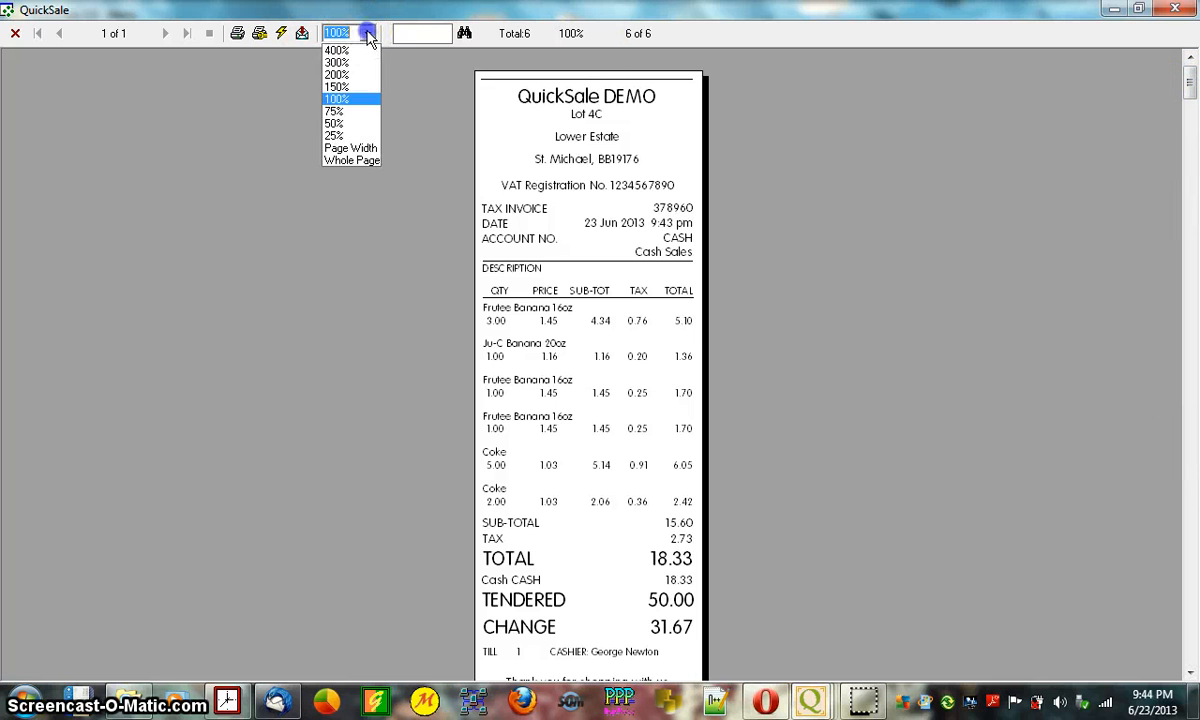
{"action": "left_click", "coordinate": [352, 88]}
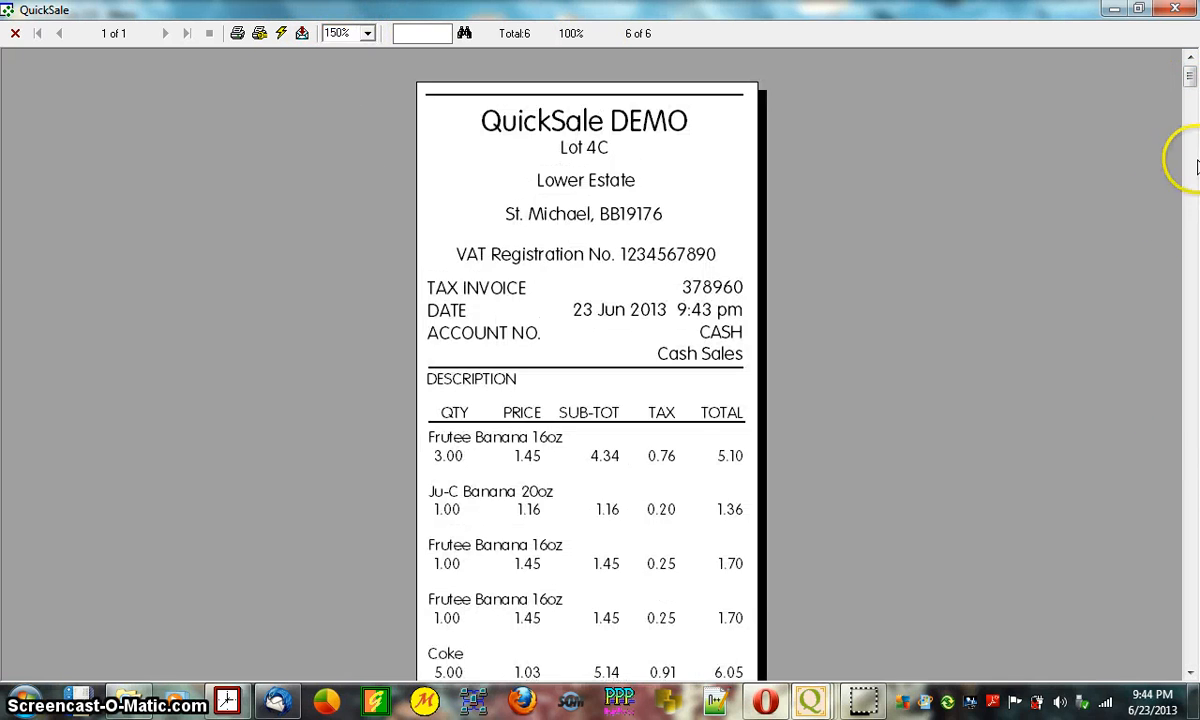
- Shrink the preview into a smaller, taller window moved further right
{"action": "left_click", "coordinate": [1138, 8]}
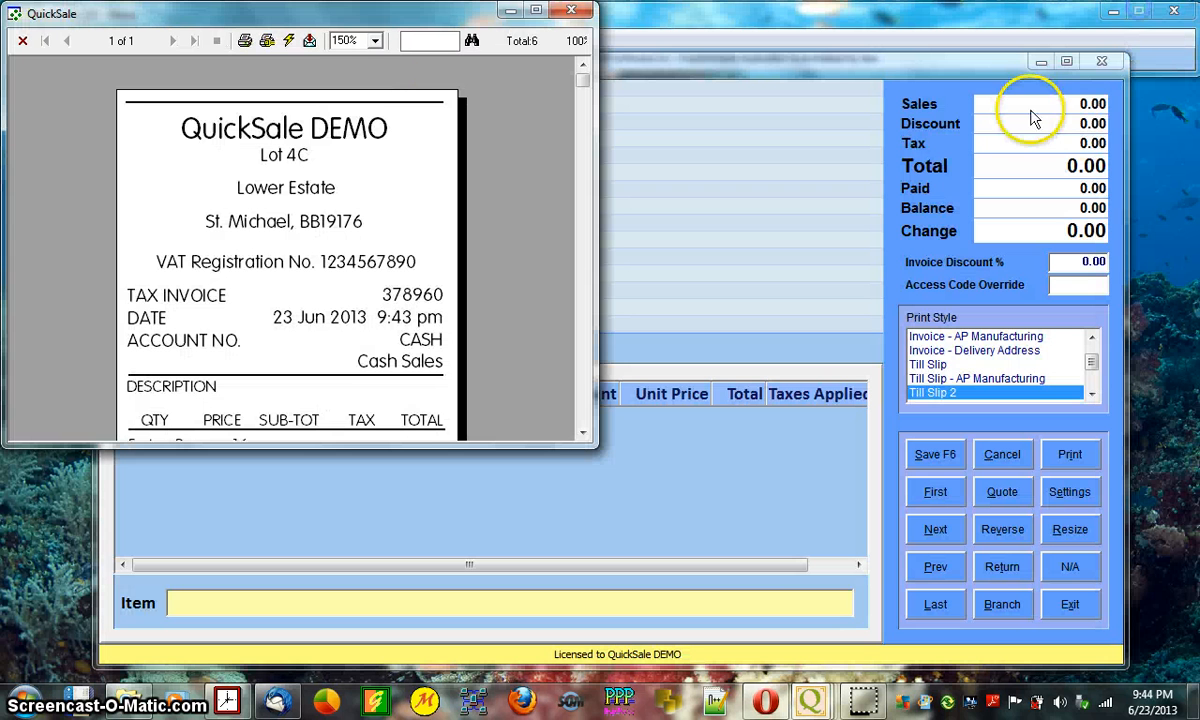
{"action": "left_click_drag", "start_coordinate": [594, 446], "coordinate": [636, 681]}
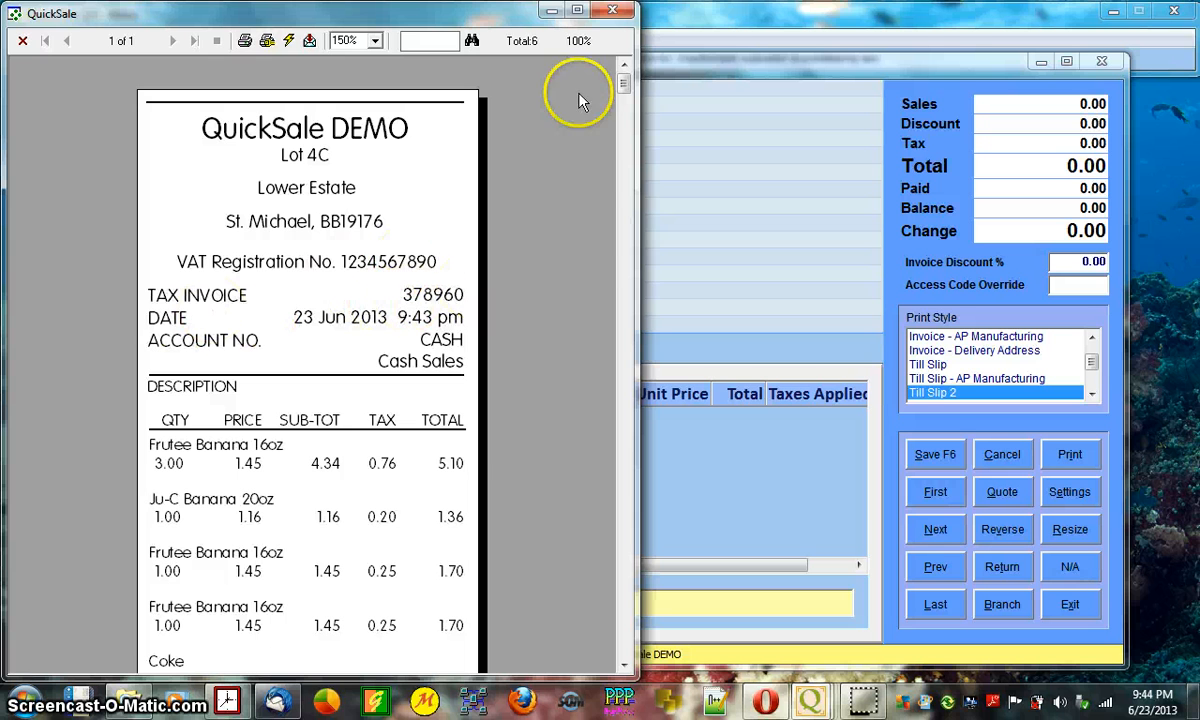
{"action": "left_click_drag", "start_coordinate": [433, 18], "coordinate": [739, 18]}
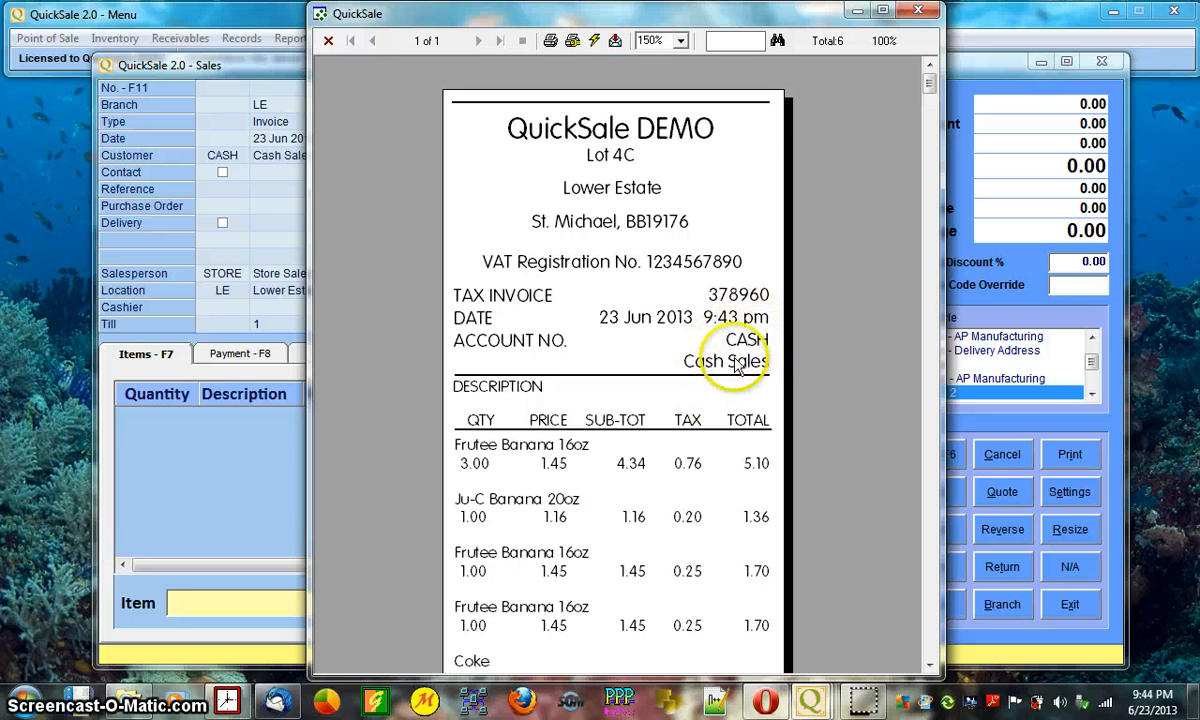
- Scroll the till slip down to the 50.00 tendered and 31.67 change, then close it
{"action": "left_click_drag", "start_coordinate": [930, 86], "coordinate": [930, 93]}
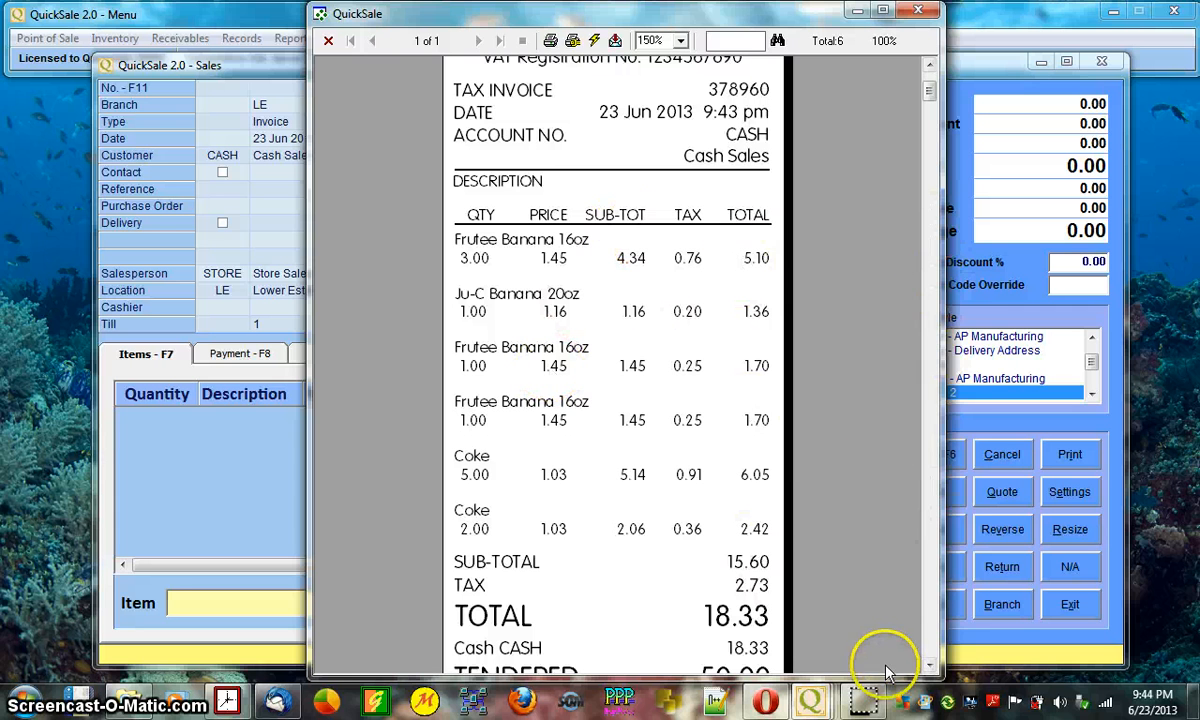
{"action": "left_click", "coordinate": [928, 665]}
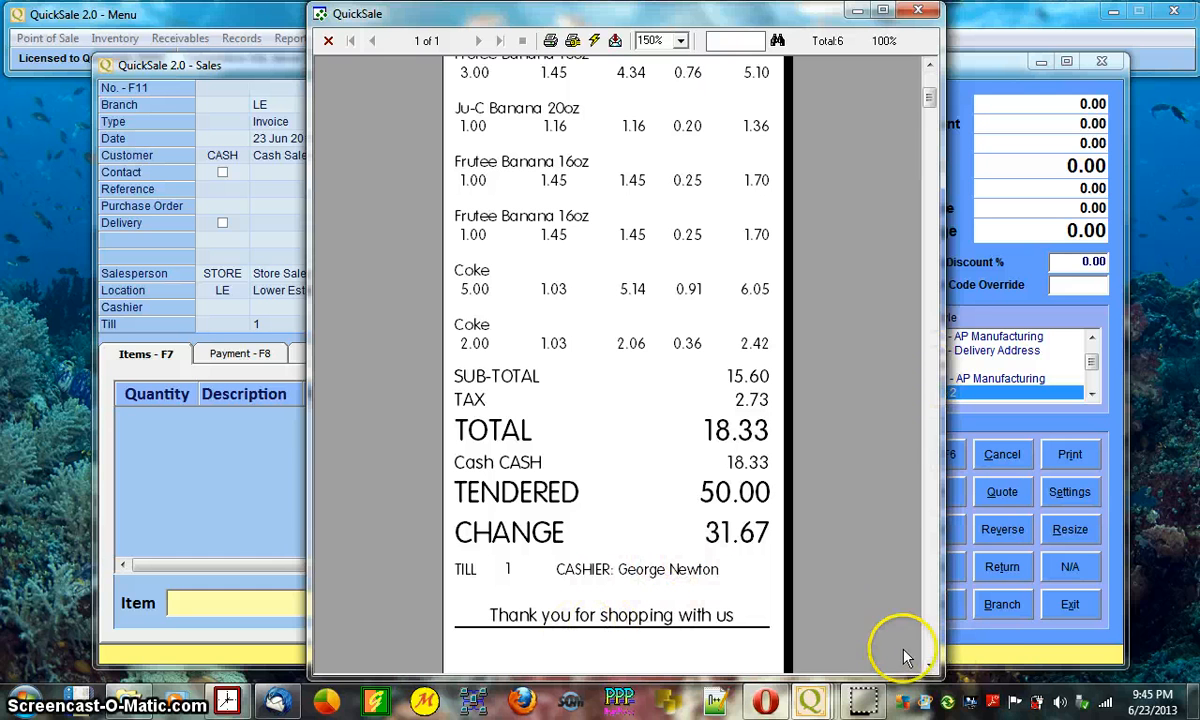
{"action": "left_click", "coordinate": [927, 667]}
{"action": "left_click", "coordinate": [927, 667]}
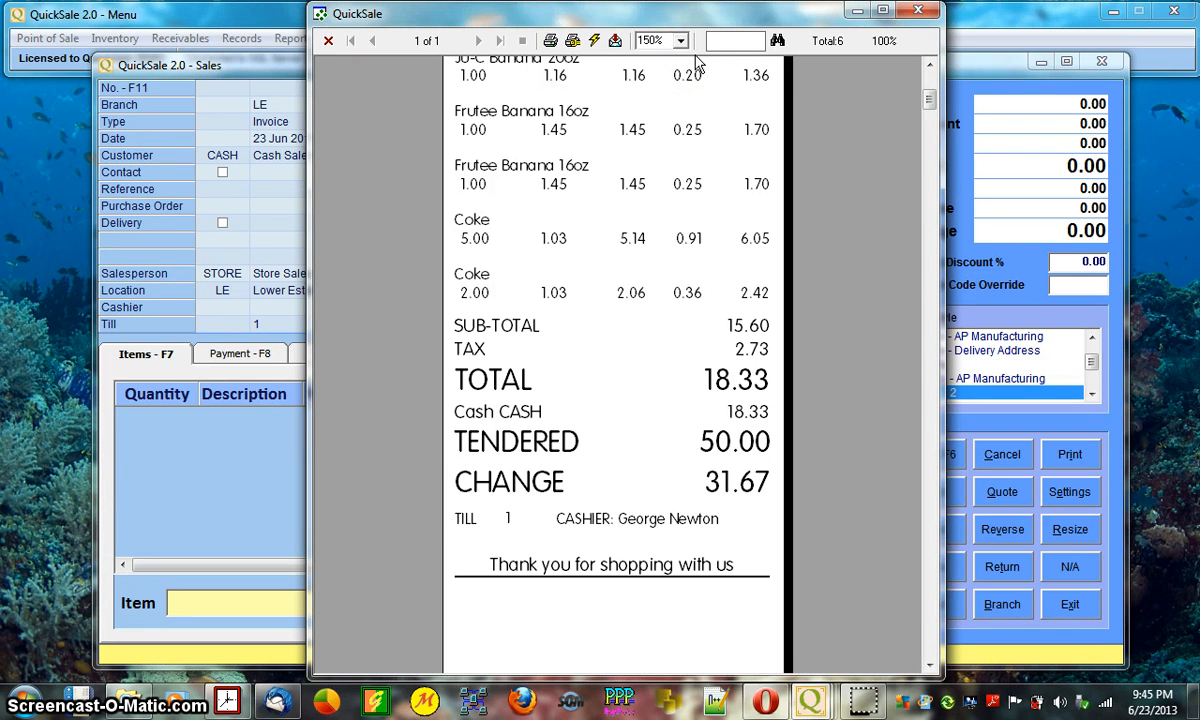
{"action": "left_click", "coordinate": [916, 12]}
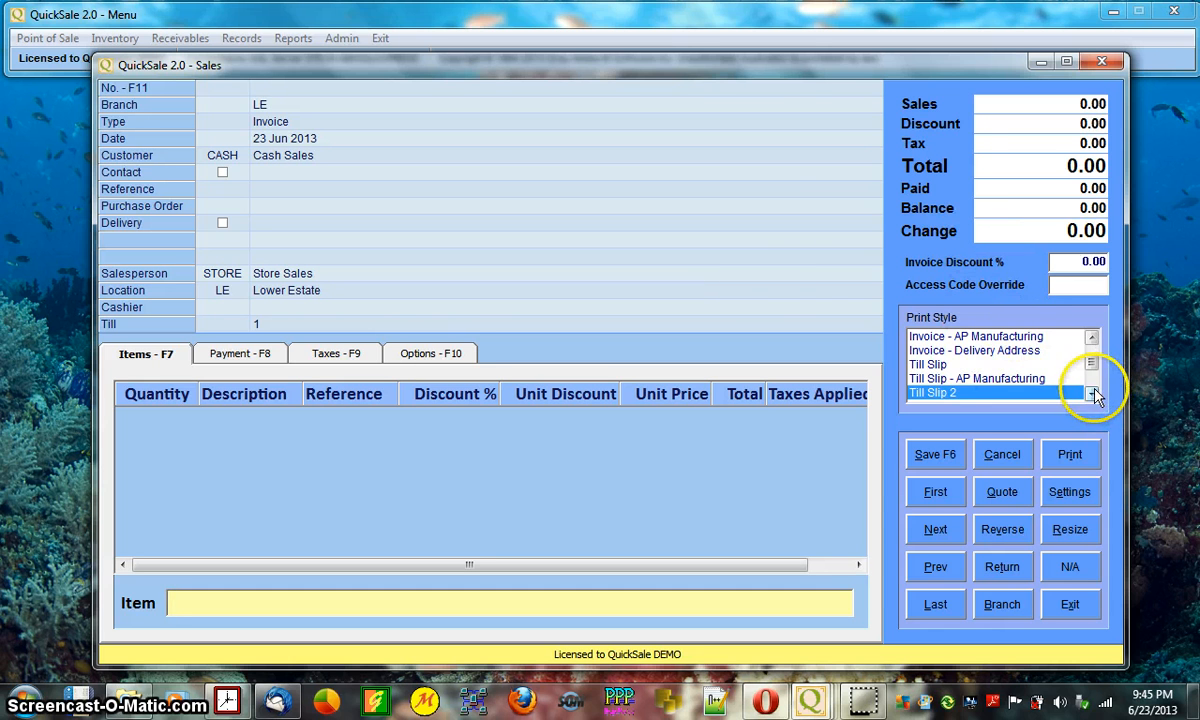
- Reload the last posted invoice and preview it on screen in the plain Invoice print style
{"action": "left_click", "coordinate": [937, 603]}
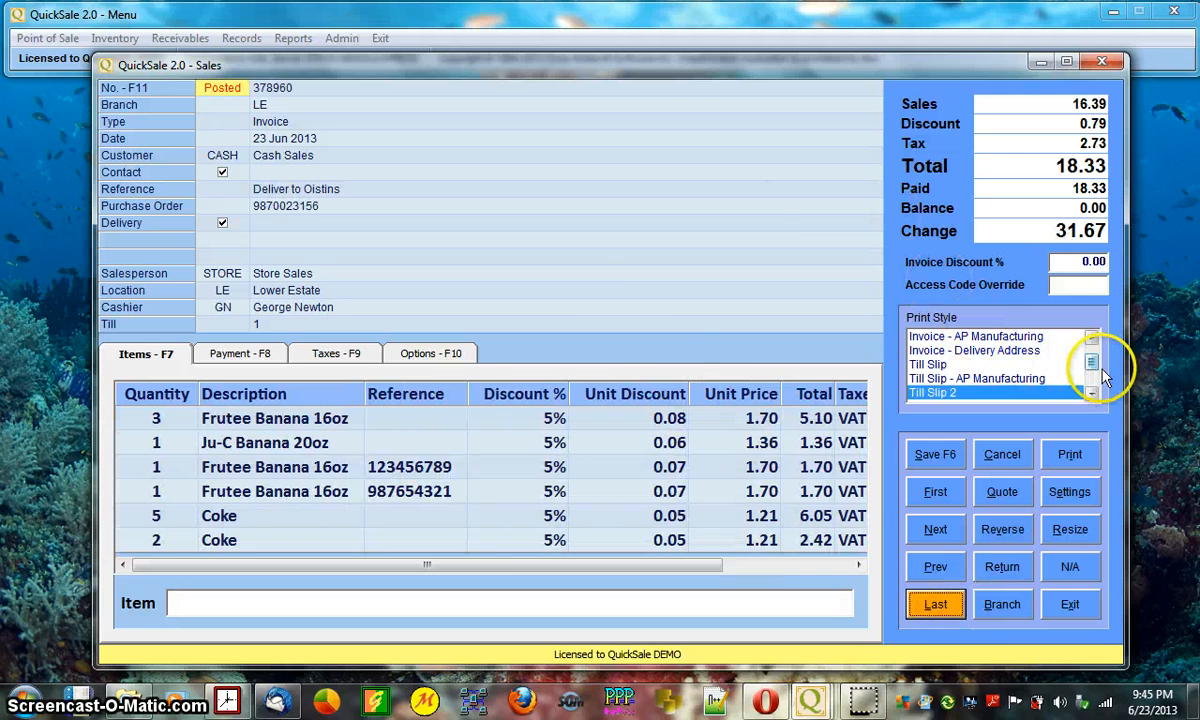
{"action": "left_click_drag", "start_coordinate": [1093, 367], "coordinate": [1095, 345]}
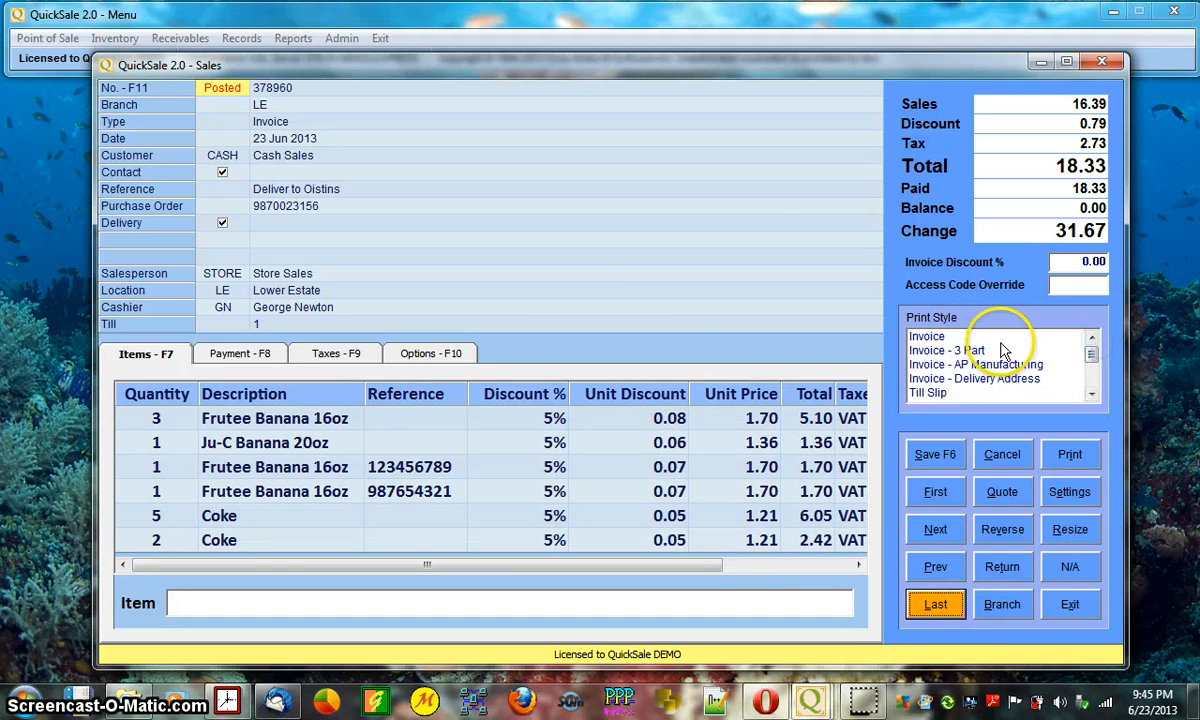
{"action": "left_click", "coordinate": [935, 337]}
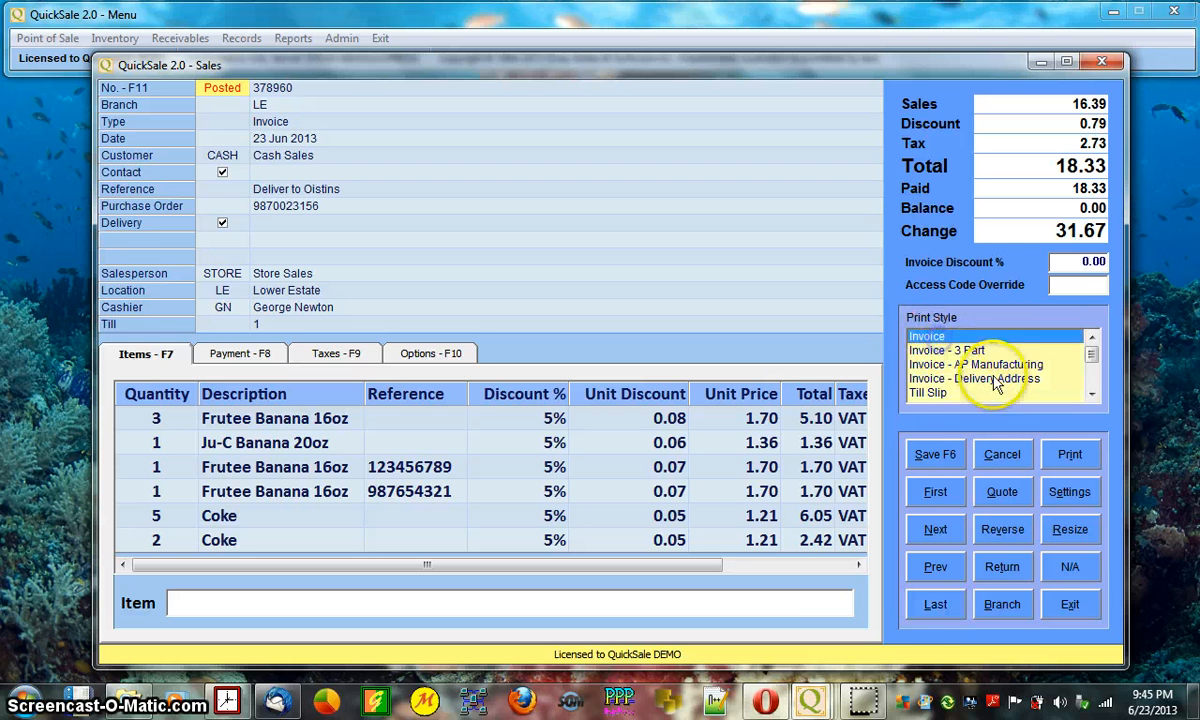
{"action": "left_click", "coordinate": [1071, 456]}
{"action": "left_click", "coordinate": [796, 326]}
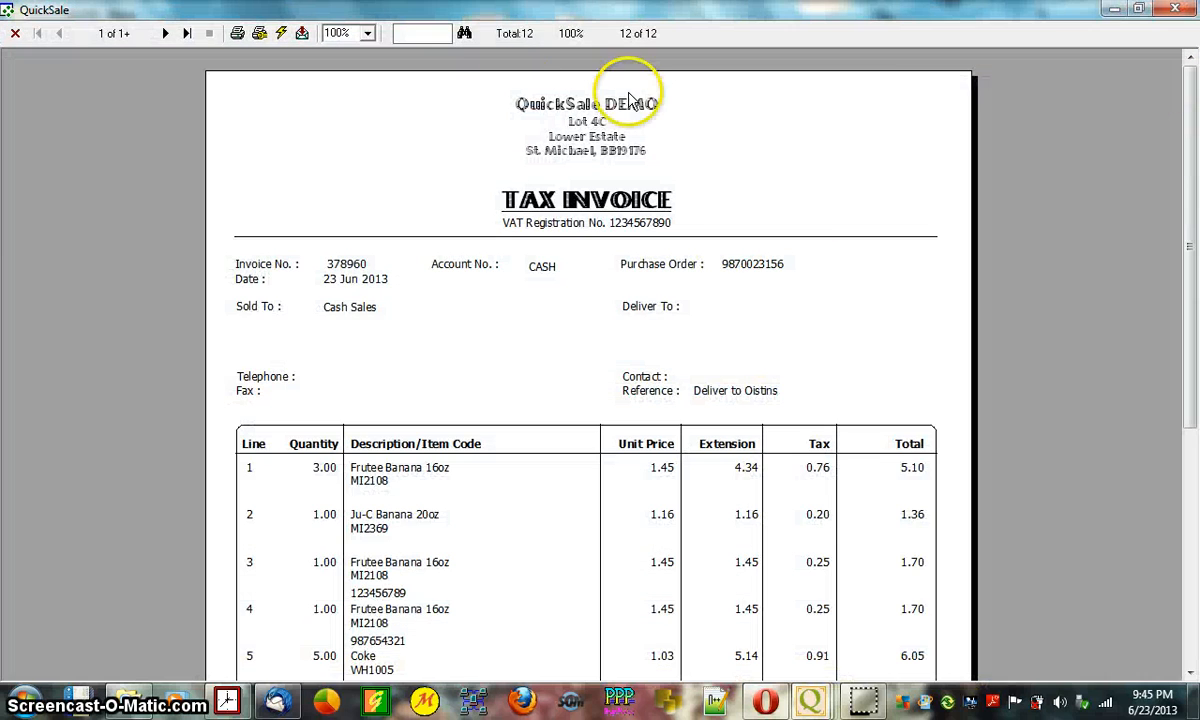
- Scroll the Tax Invoice preview through its six item lines to the 18.33 total and back
{"action": "left_click_drag", "start_coordinate": [1192, 132], "coordinate": [1187, 92]}
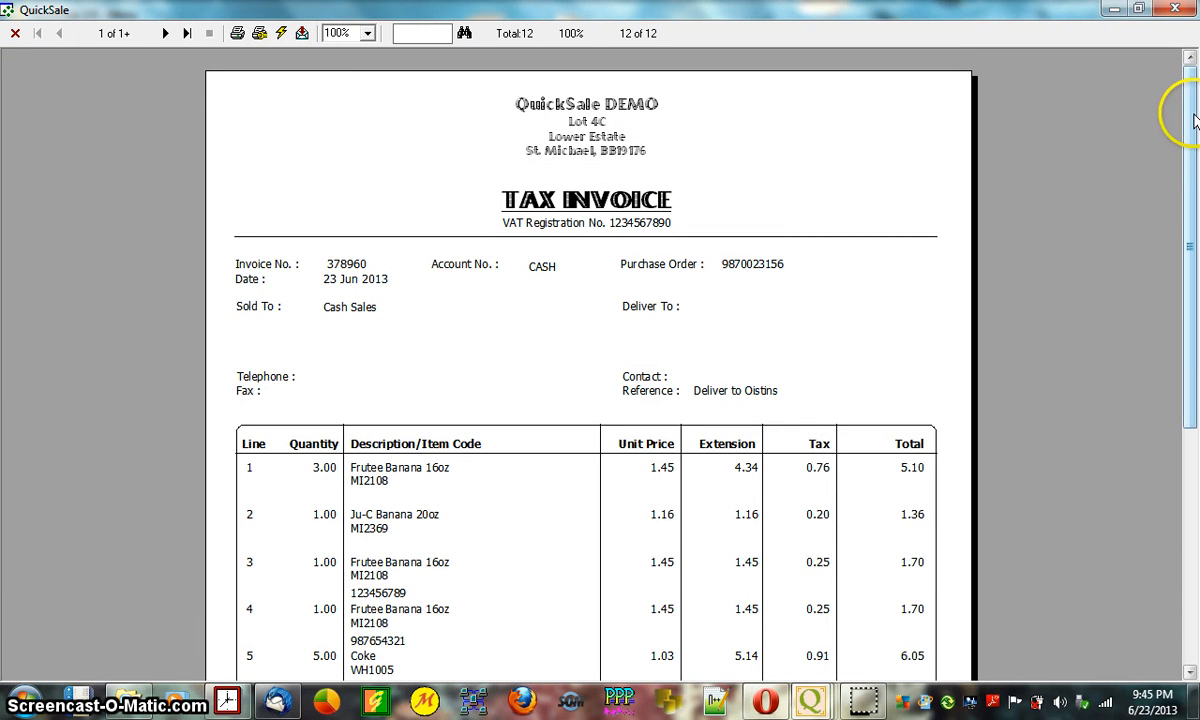
{"action": "left_click_drag", "start_coordinate": [1193, 120], "coordinate": [1157, 64]}
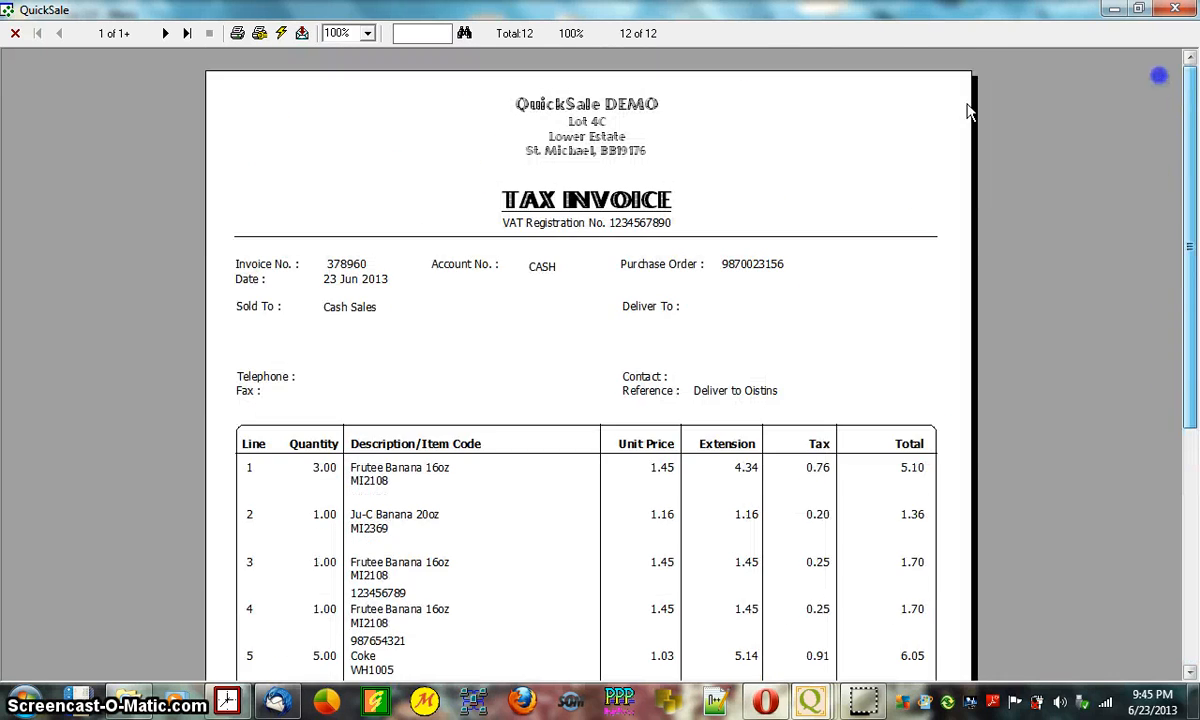
- Preview the invoice in the Invoice - AP Manufacturing style, scrolling to its returned-cheque footer
{"action": "left_click", "coordinate": [1175, 10]}
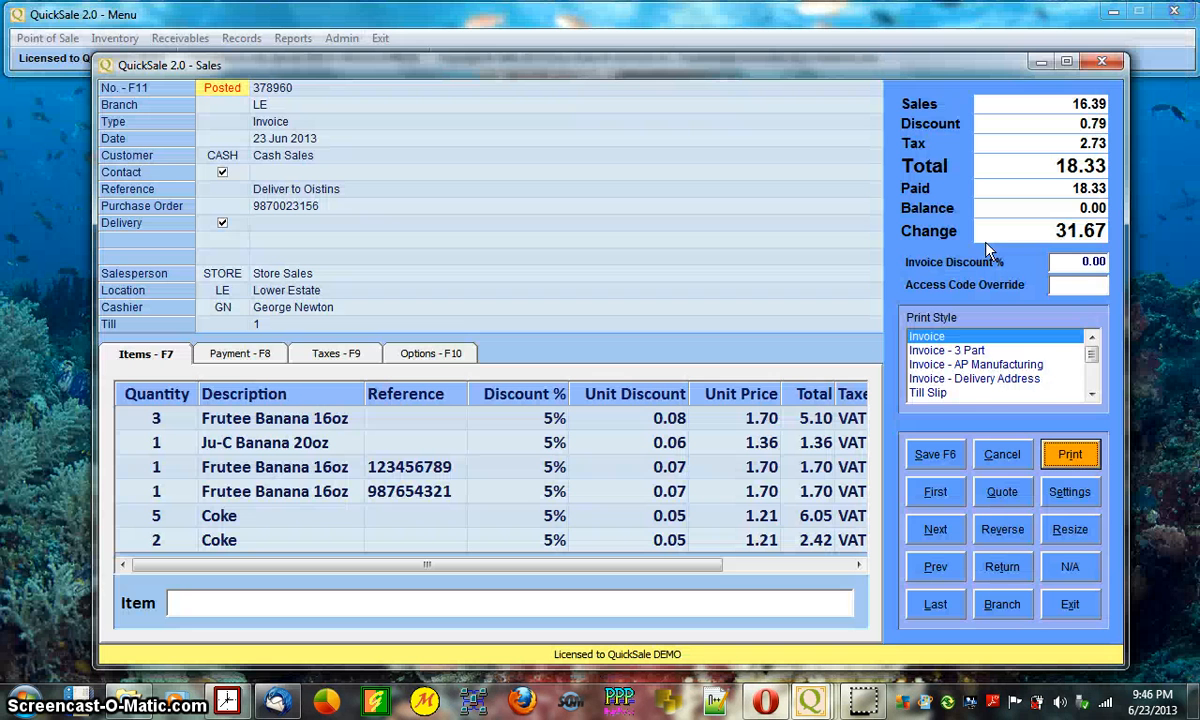
{"action": "left_click", "coordinate": [985, 364]}
{"action": "left_click", "coordinate": [1070, 455]}
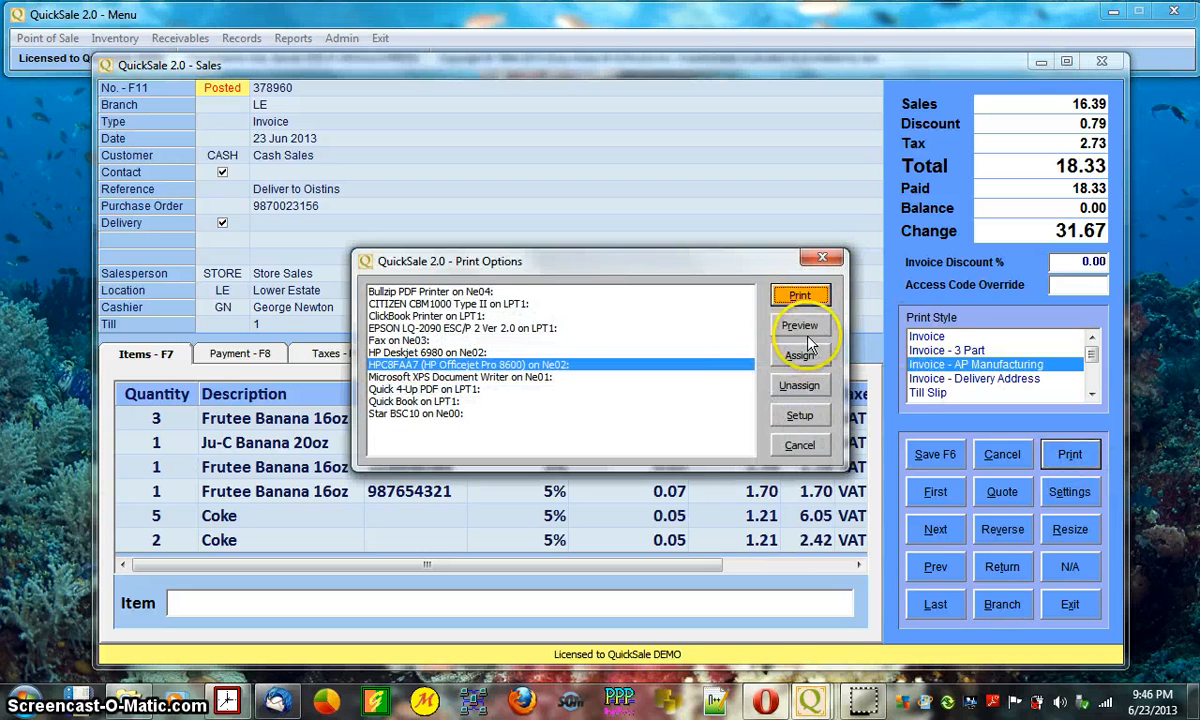
{"action": "left_click", "coordinate": [799, 325]}
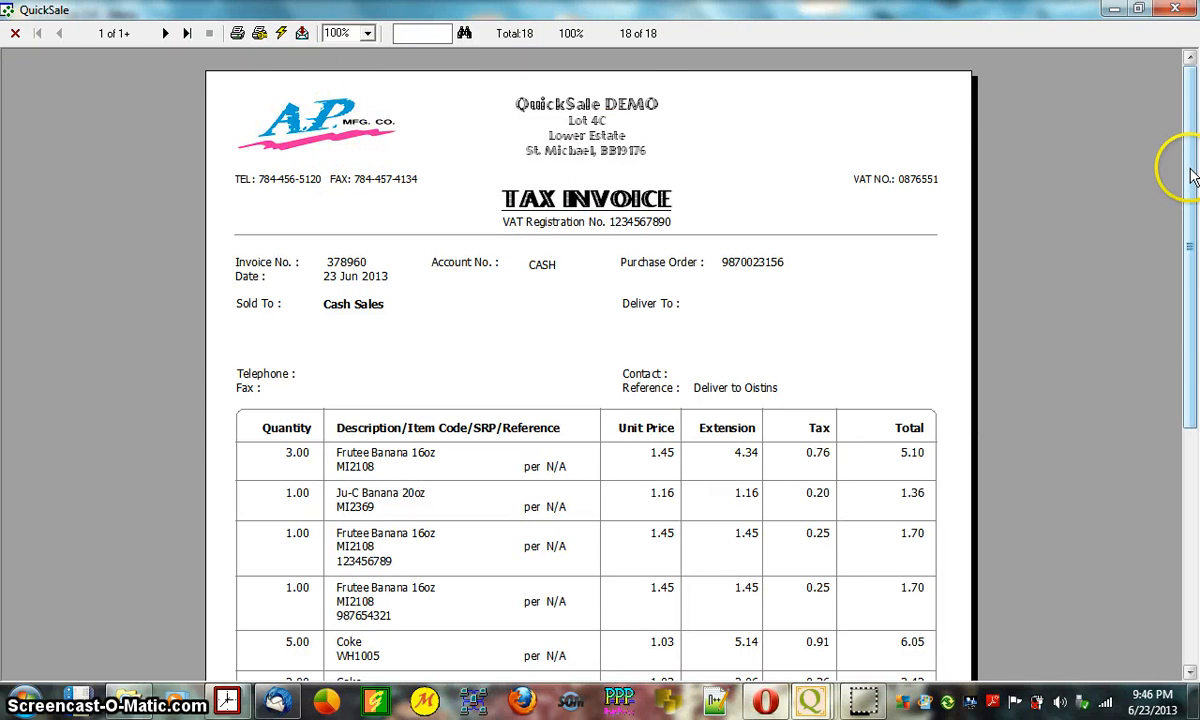
{"action": "scroll", "coordinate": [1190, 175], "scroll_direction": "down", "scroll_amount": 5}
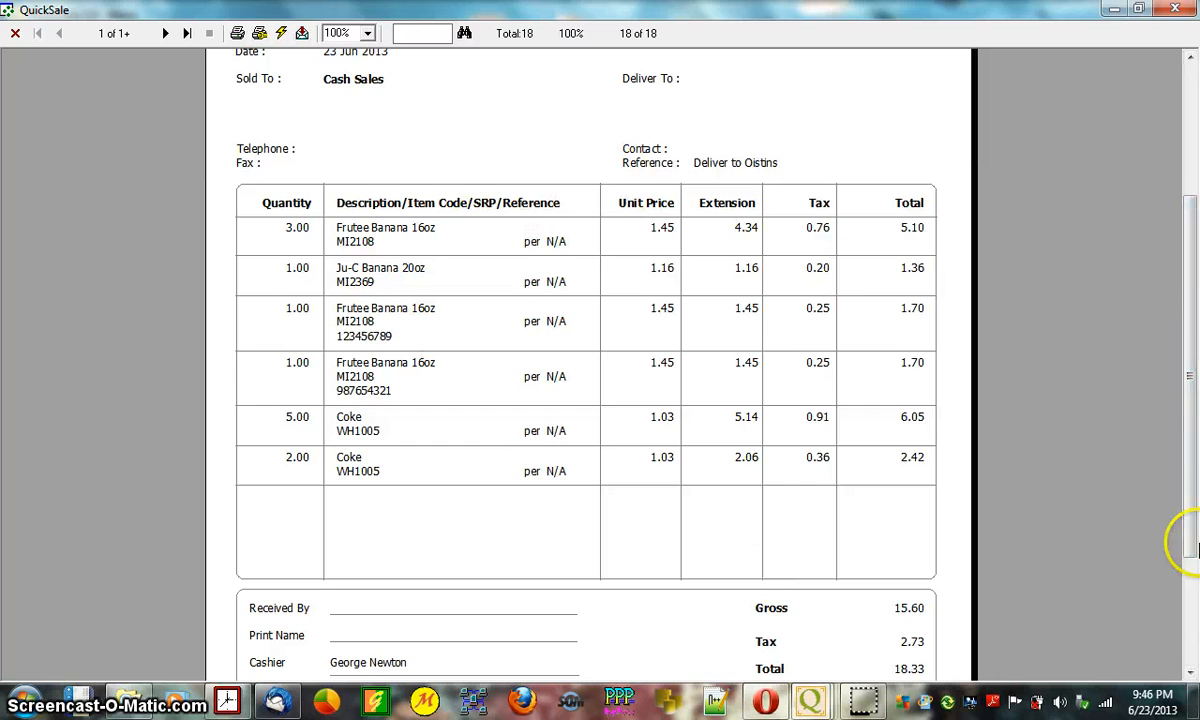
{"action": "scroll", "coordinate": [1192, 440], "scroll_direction": "down", "scroll_amount": 4}
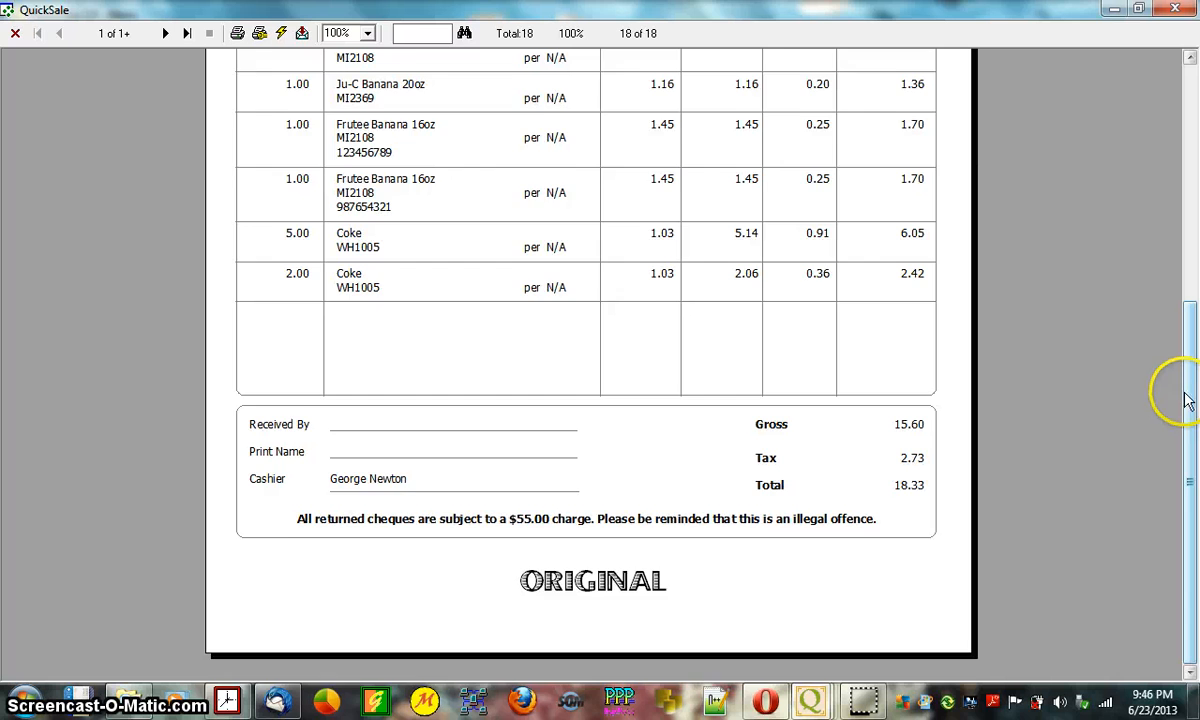
{"action": "scroll", "coordinate": [1188, 400], "scroll_direction": "up", "scroll_amount": 1}
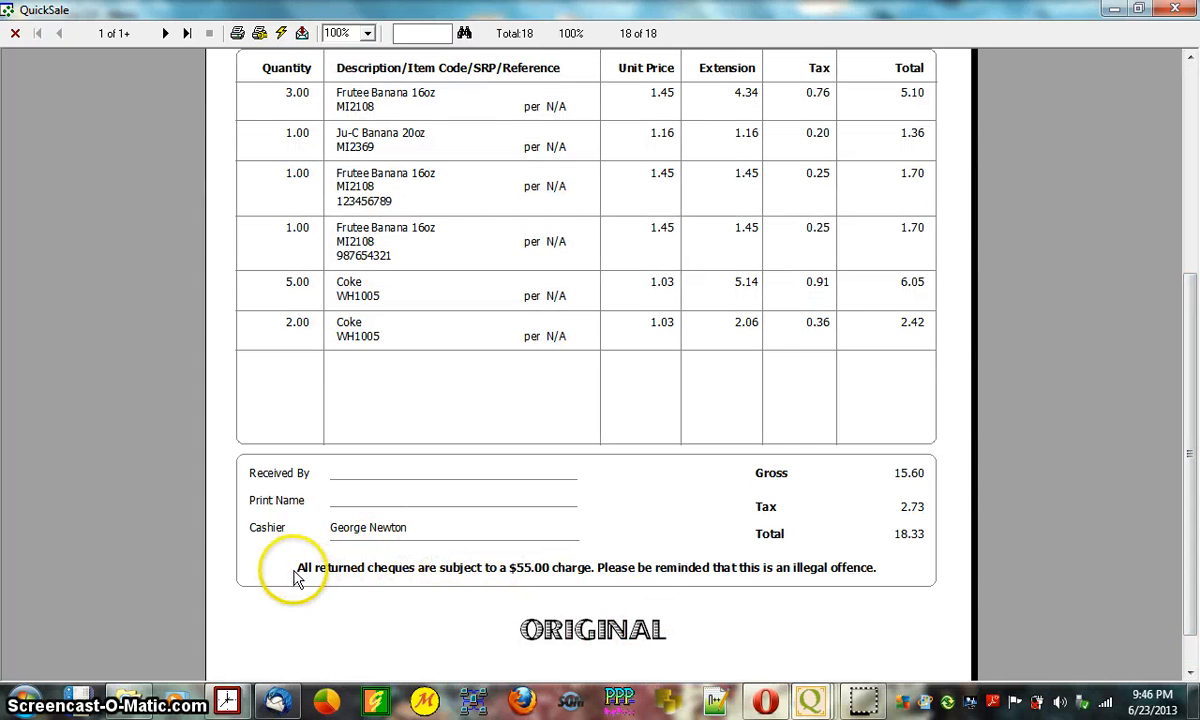
- Page forward to the DELIVERY COPY and OFFICE COPY pages, then scroll back to the header
{"action": "left_click", "coordinate": [166, 33]}
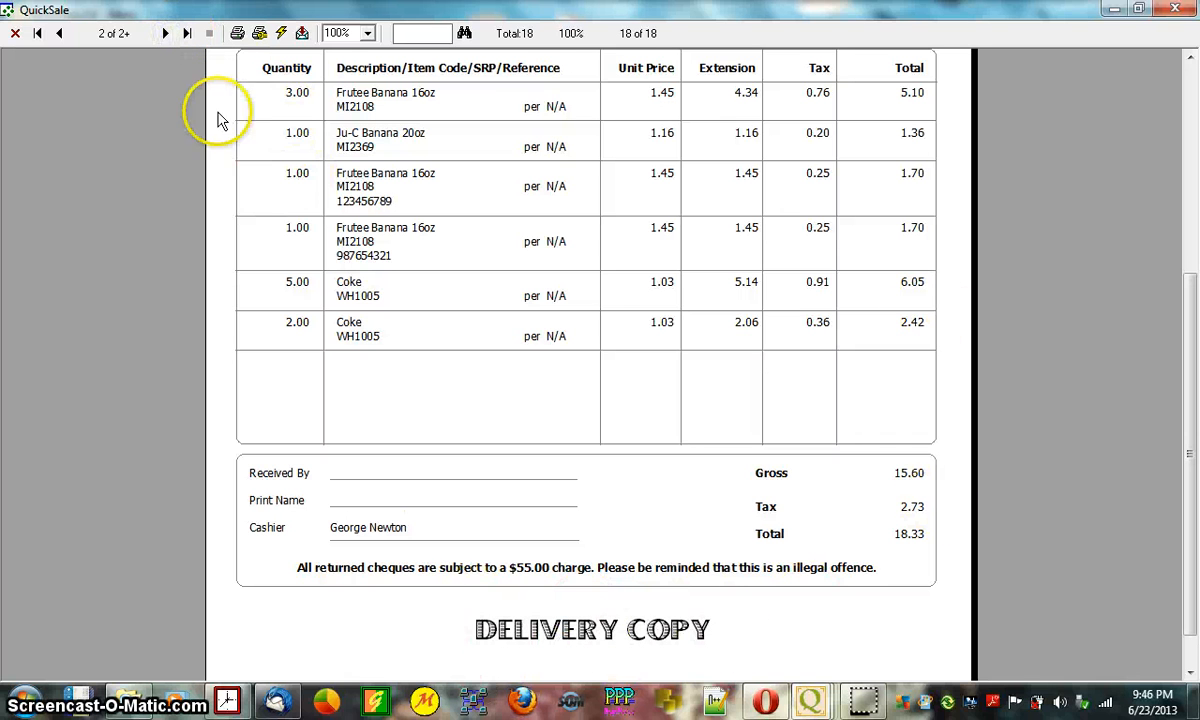
{"action": "left_click", "coordinate": [166, 33]}
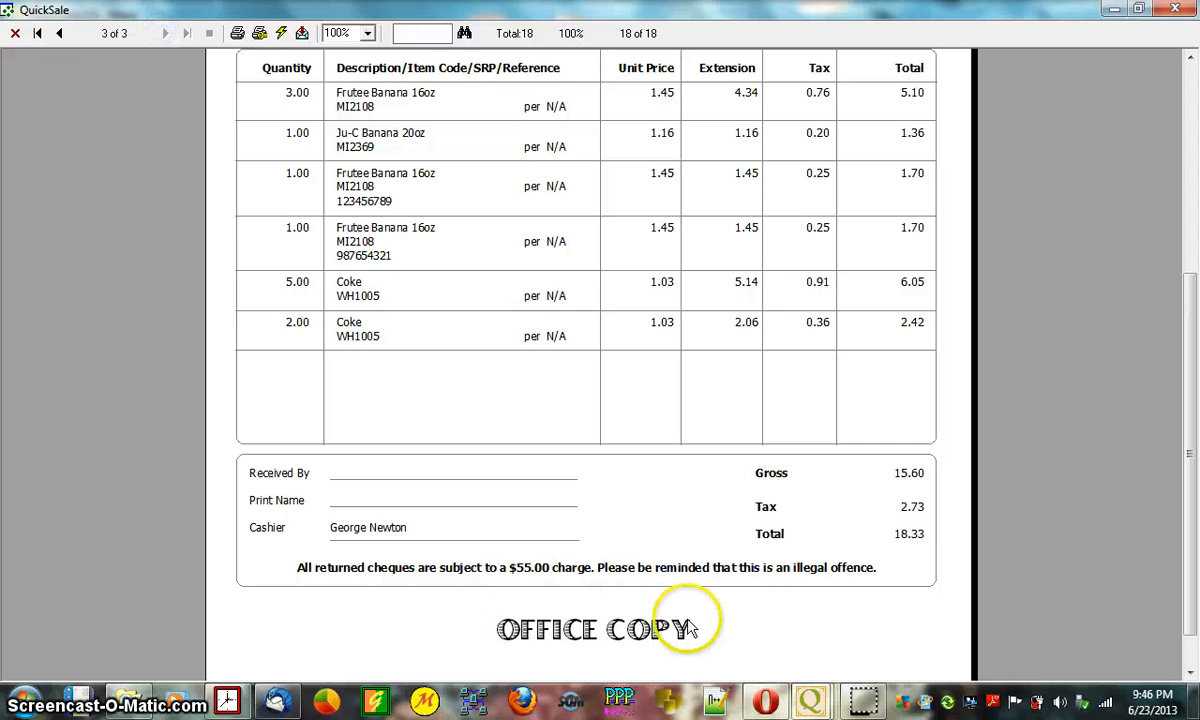
{"action": "left_click_drag", "start_coordinate": [1187, 415], "coordinate": [1193, 185]}
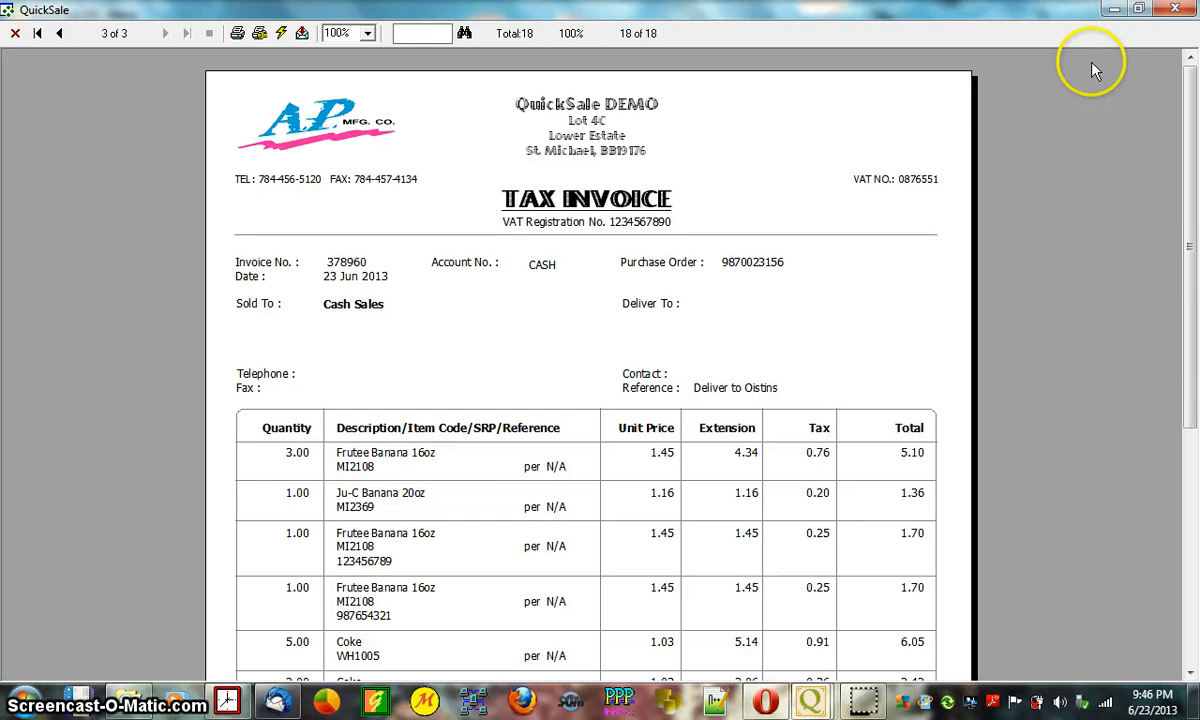
- Close the AP Manufacturing preview, returning to the posted 18.33 cash sale with 31.67 change
{"action": "left_click", "coordinate": [1186, 14]}
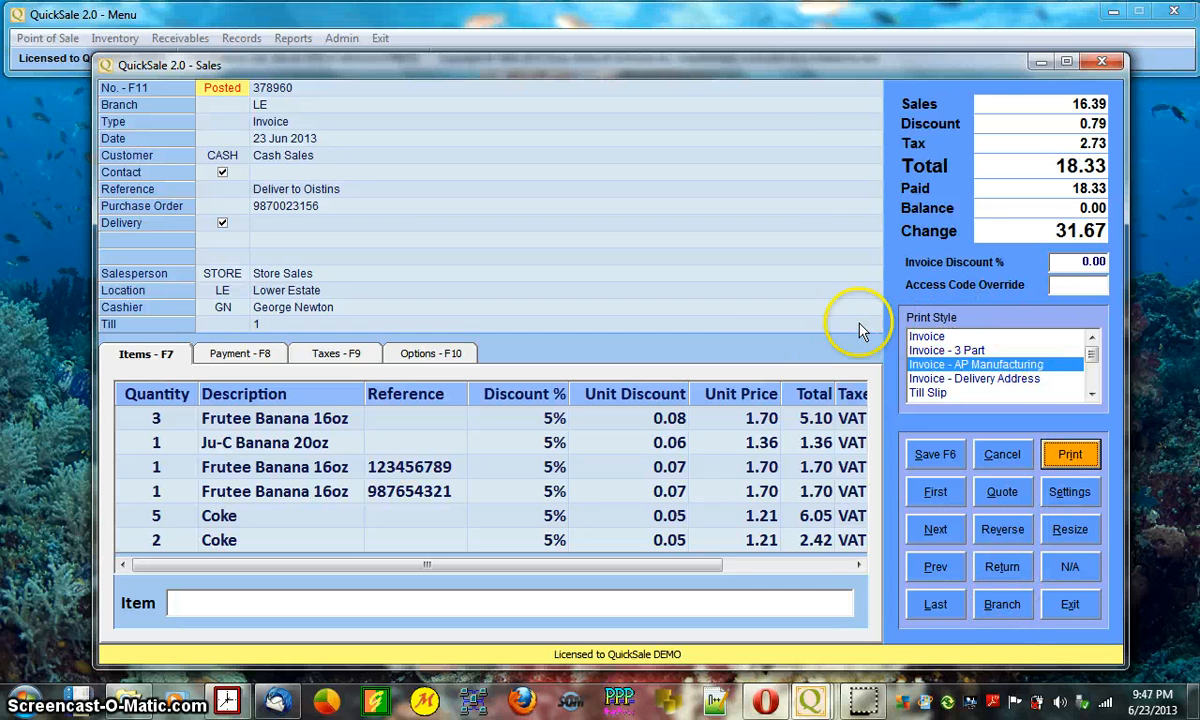
{"action": "mouse_move", "coordinate": [1127, 217]}
{"action": "left_mouse_down"}
{"action": "mouse_move", "coordinate": [1182, 210]}
{"action": "mouse_move", "coordinate": [1126, 228]}
{"action": "left_mouse_up"}
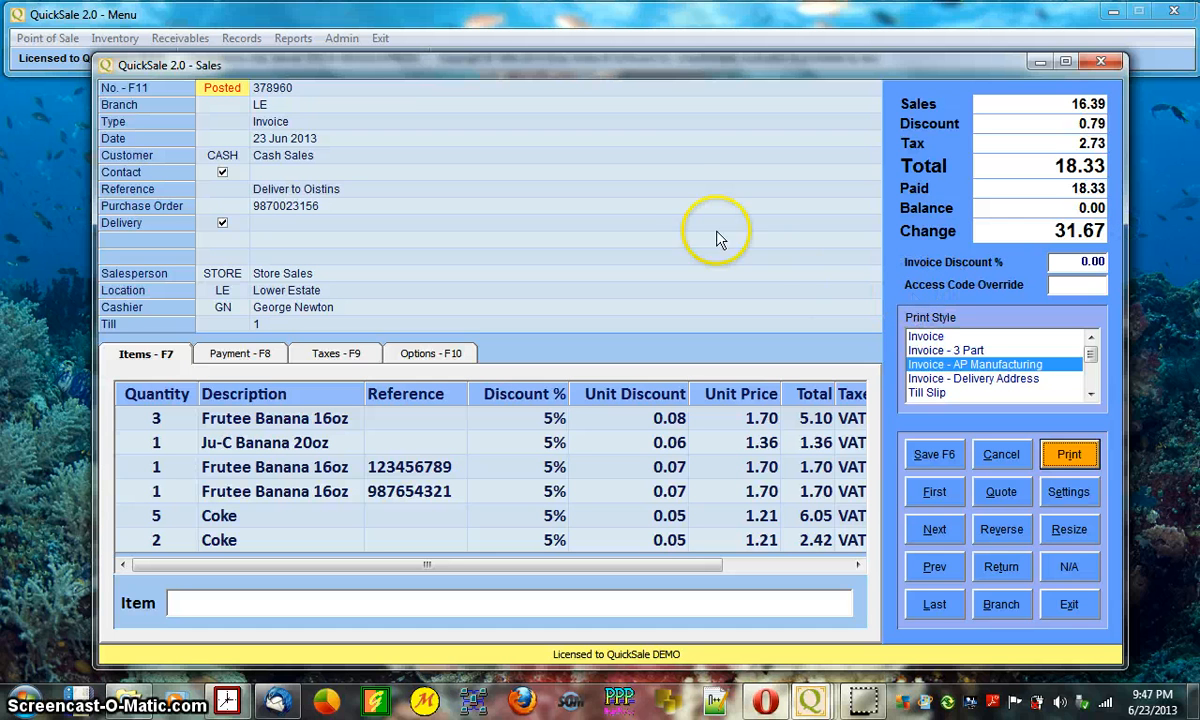
{"action": "left_click", "coordinate": [678, 208]}
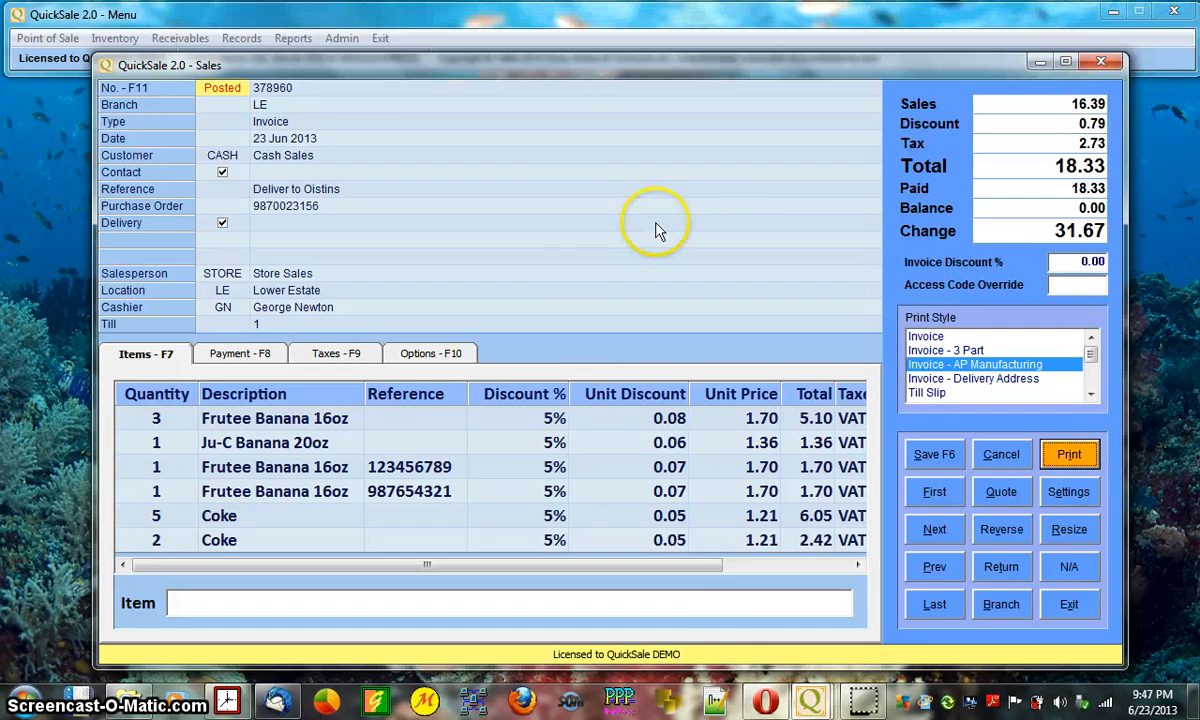